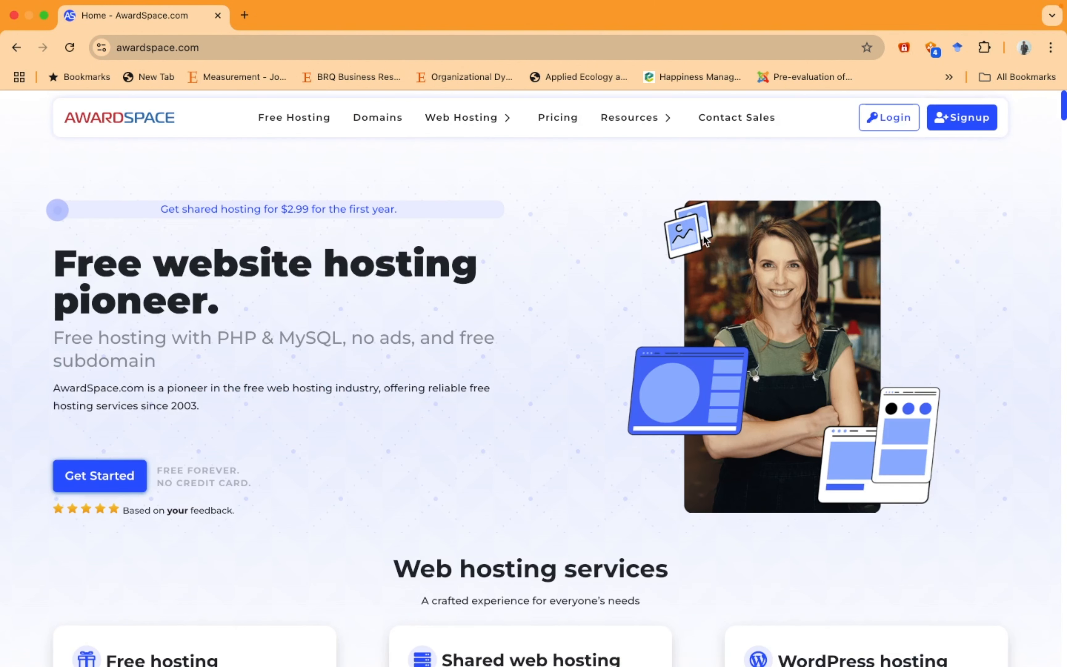
Log in to the hosting account with the account e-mail and password, and save the password in the browser.
{"action": "left_click", "coordinate": [886, 125]}
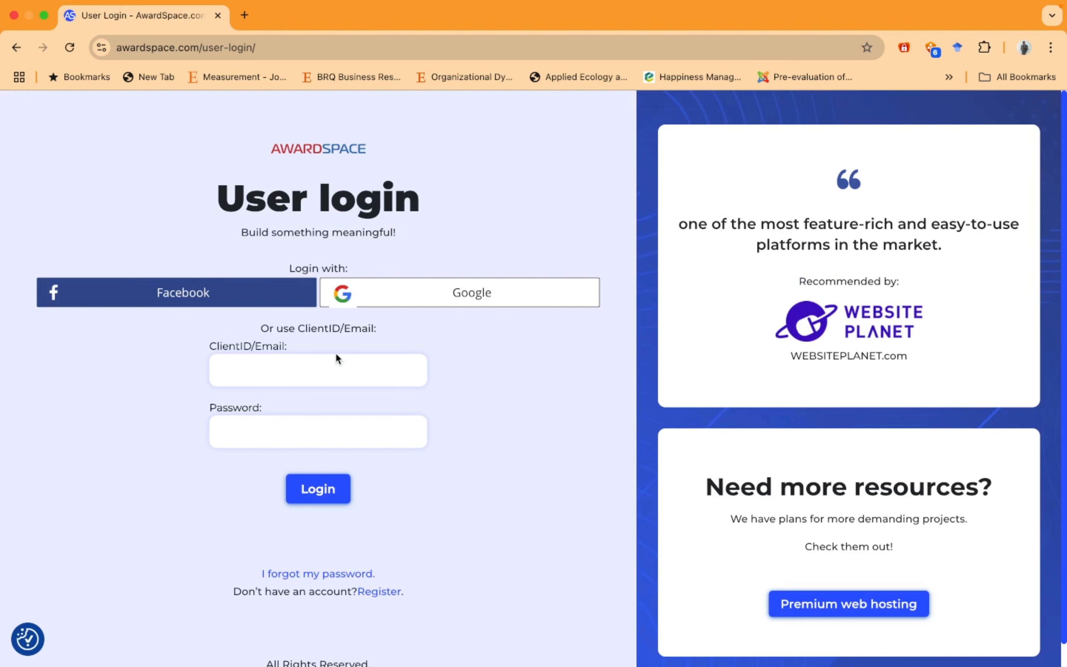
{"action": "left_click", "coordinate": [335, 366]}
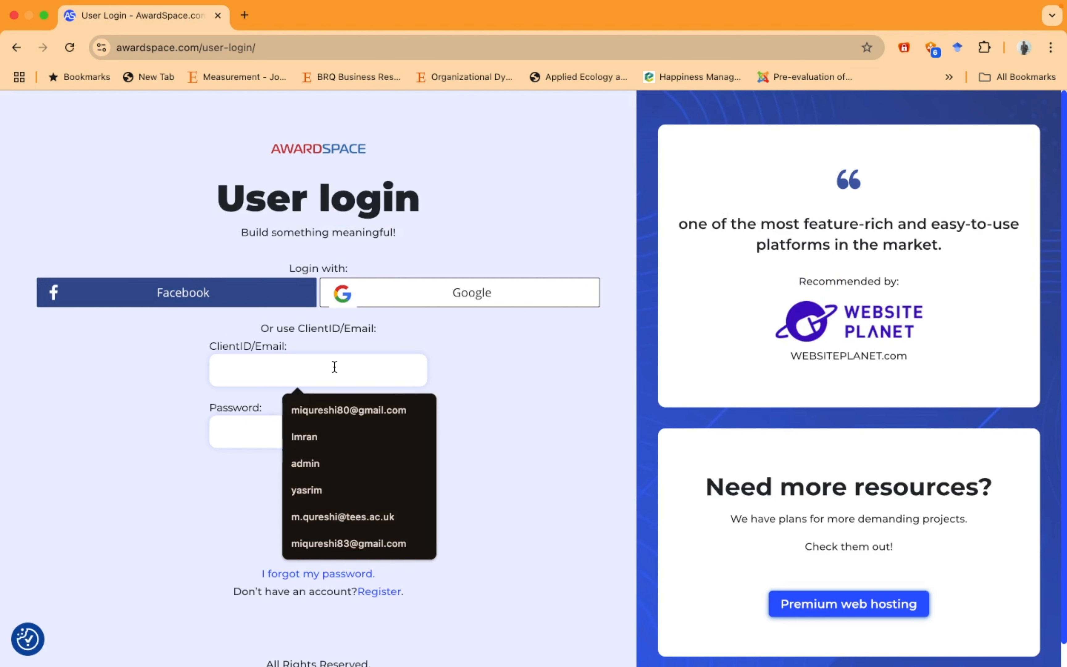
{"action": "left_click", "coordinate": [355, 513]}
{"action": "left_click", "coordinate": [303, 430]}
{"action": "type", "text": "•••"}
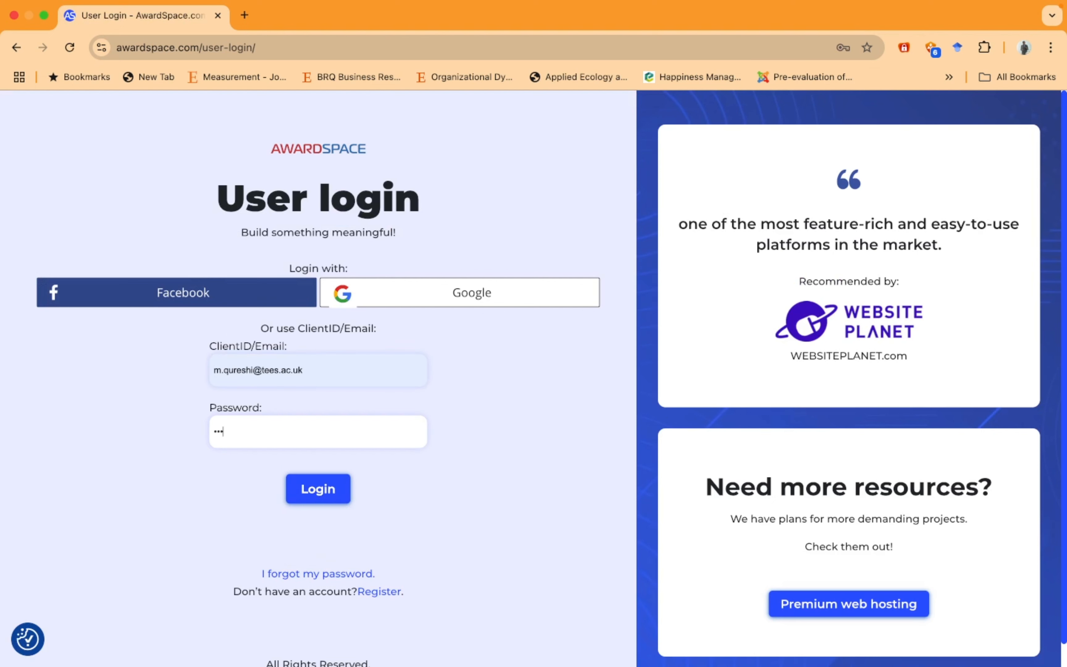
{"action": "type", "text": "••••••"}
{"action": "left_click", "coordinate": [304, 486]}
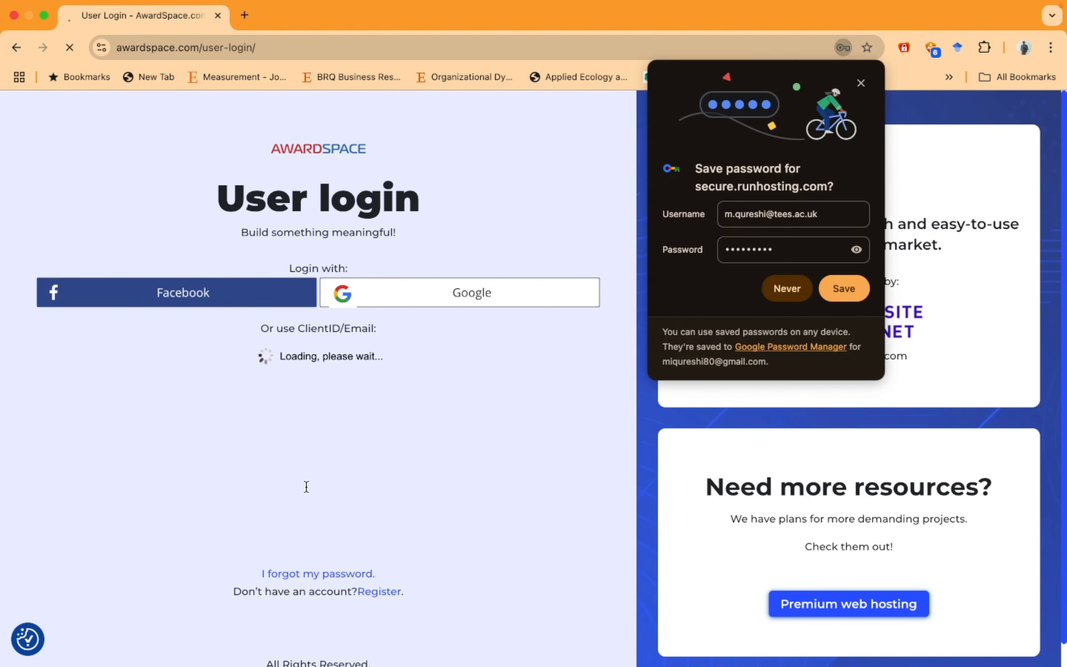
{"action": "left_click", "coordinate": [834, 289]}
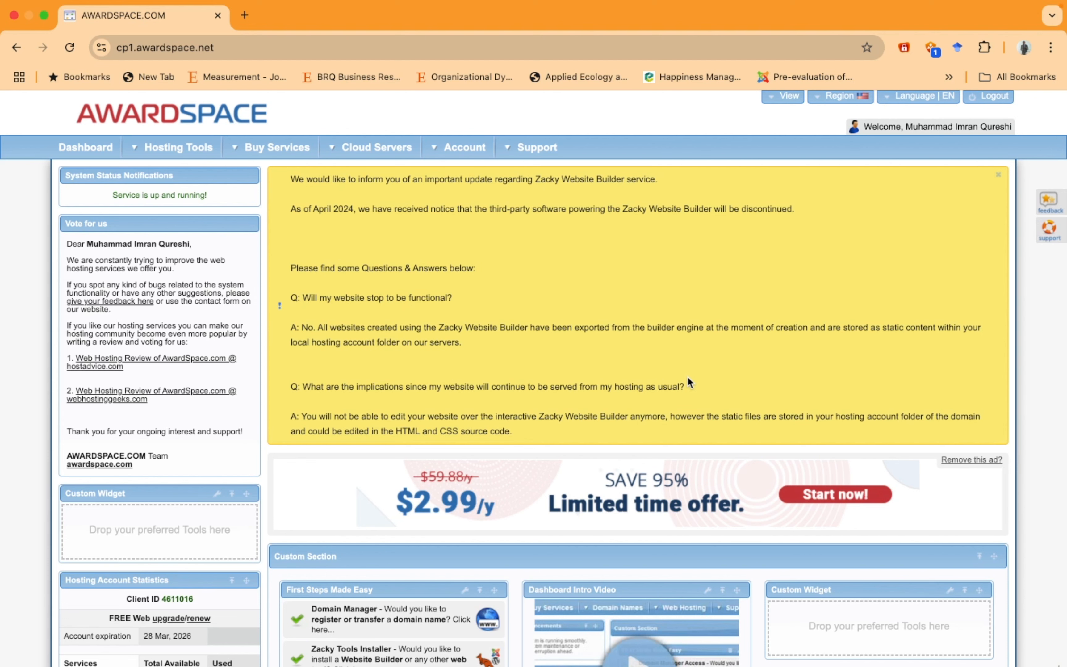
Open the Domain Manager from the dashboard's website management tools.
{"action": "scroll", "coordinate": [591, 274], "scroll_direction": "down", "scroll_amount": 5}
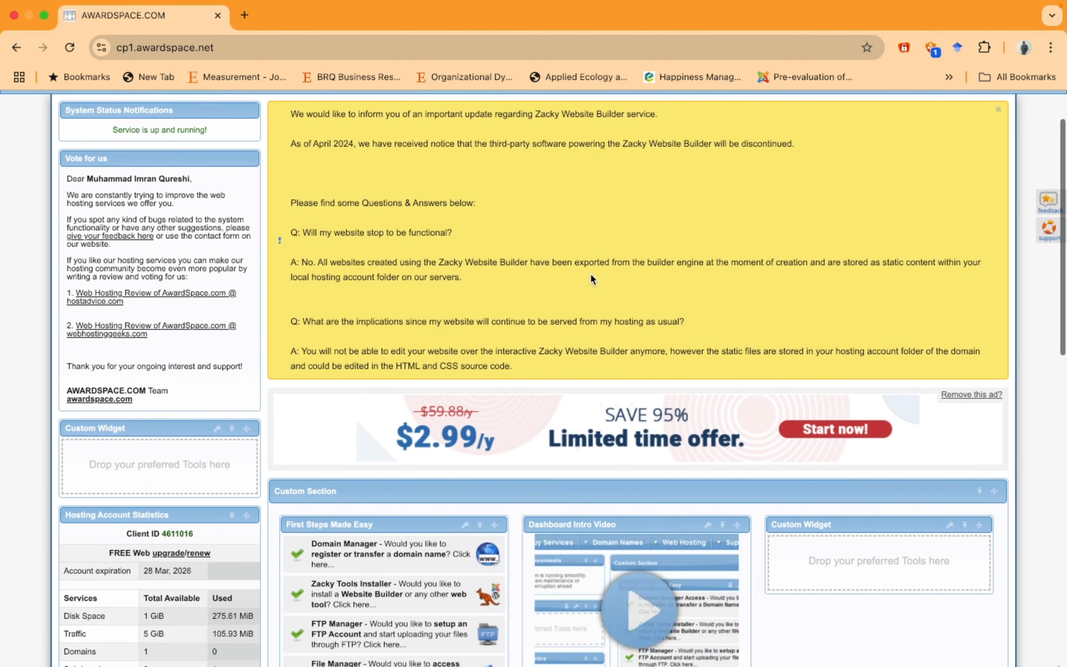
{"action": "scroll", "coordinate": [592, 279], "scroll_direction": "down", "scroll_amount": 6}
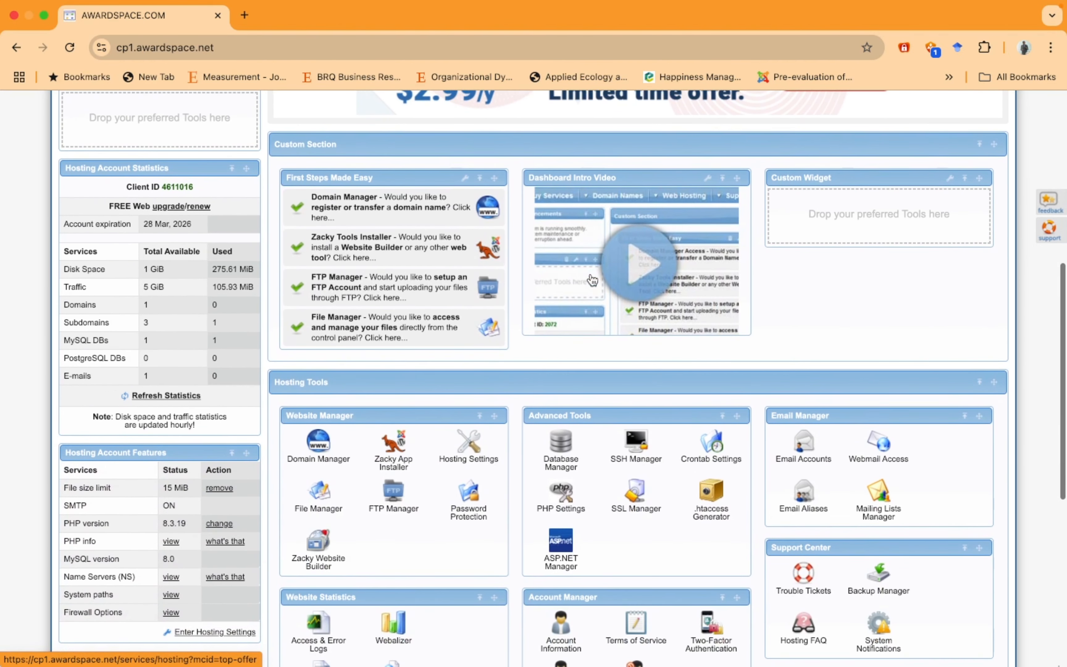
{"action": "scroll", "coordinate": [592, 280], "scroll_direction": "up", "scroll_amount": 3}
{"action": "scroll", "coordinate": [592, 279], "scroll_direction": "down", "scroll_amount": 4}
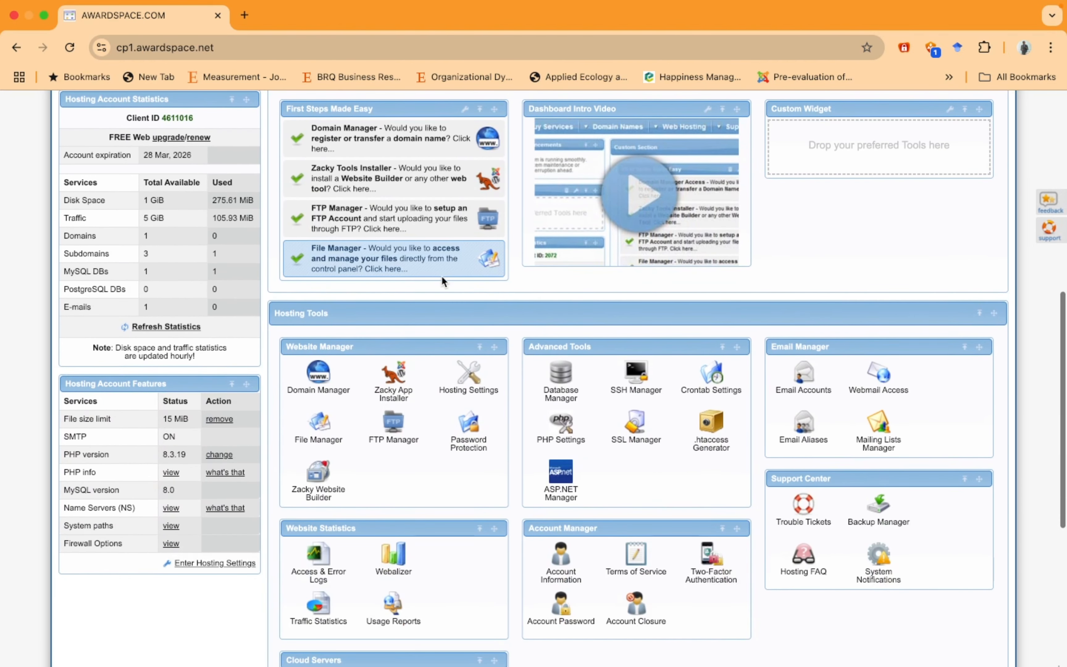
{"action": "left_click", "coordinate": [319, 395]}
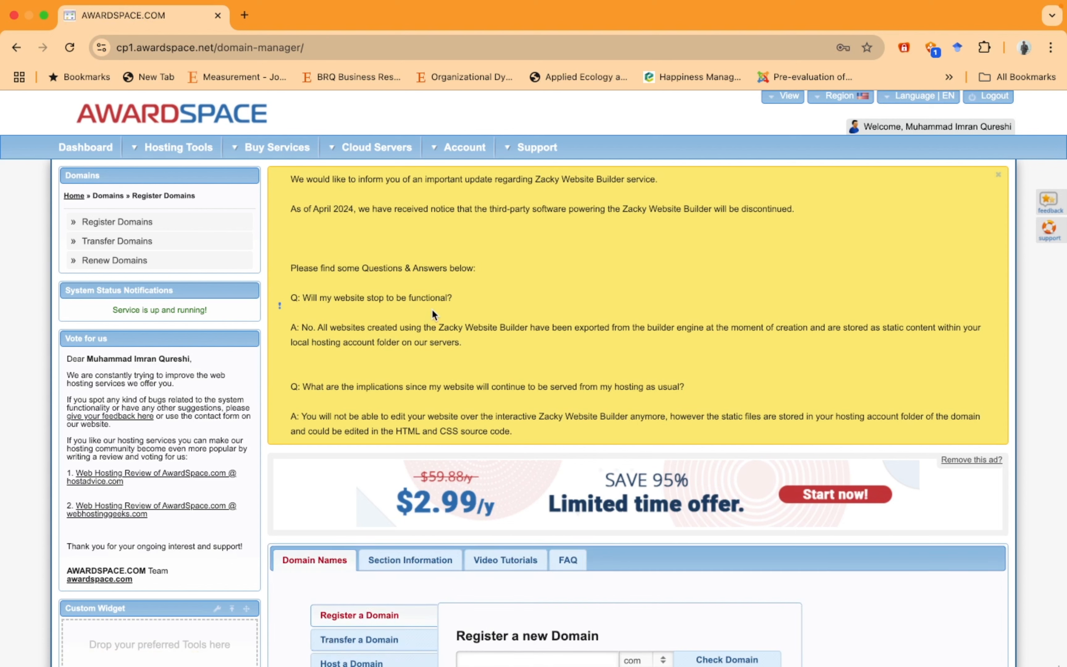
Create a free subdomain named applieddiggtalentreprise on atwebpages.com.
{"action": "scroll", "coordinate": [431, 309], "scroll_direction": "down", "scroll_amount": 6}
{"action": "scroll", "coordinate": [432, 309], "scroll_direction": "down", "scroll_amount": 1}
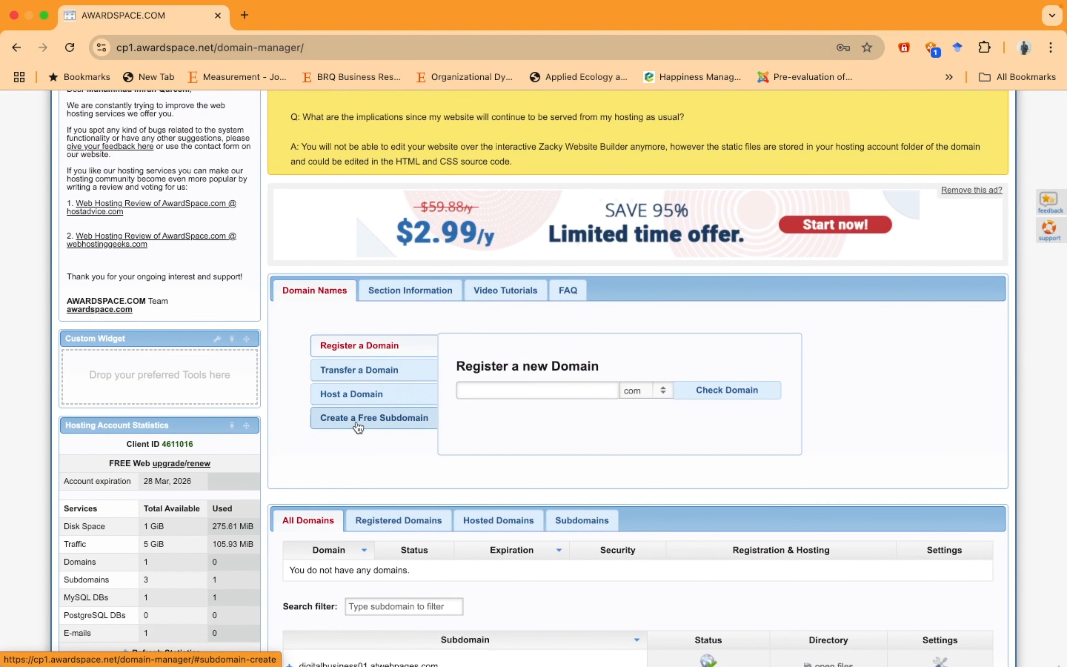
{"action": "left_click", "coordinate": [347, 420]}
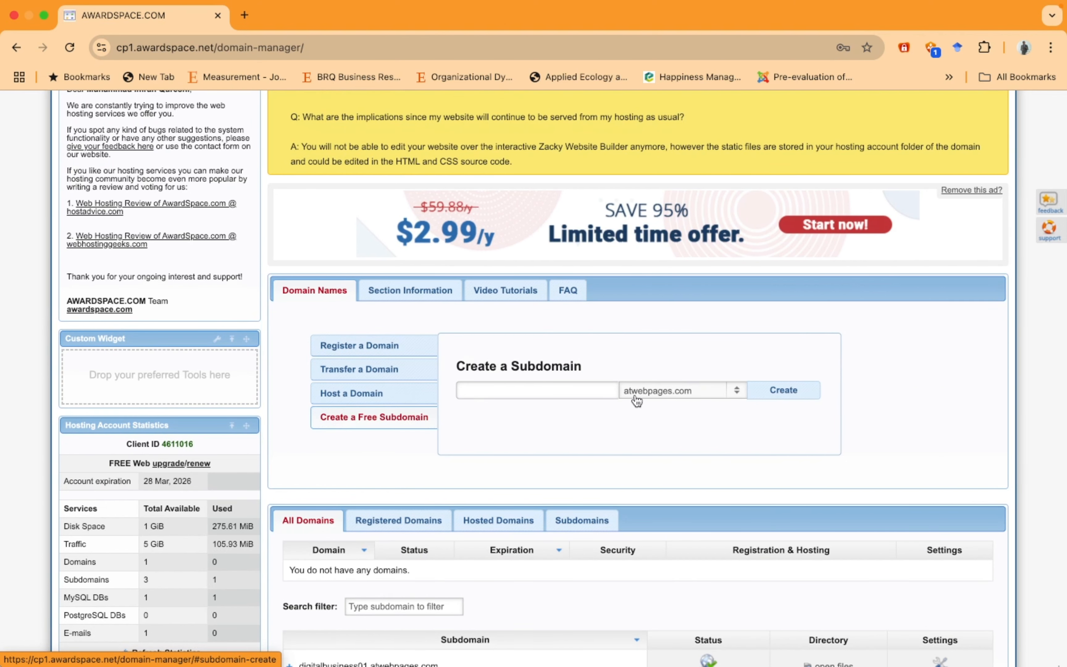
{"action": "left_click", "coordinate": [555, 386]}
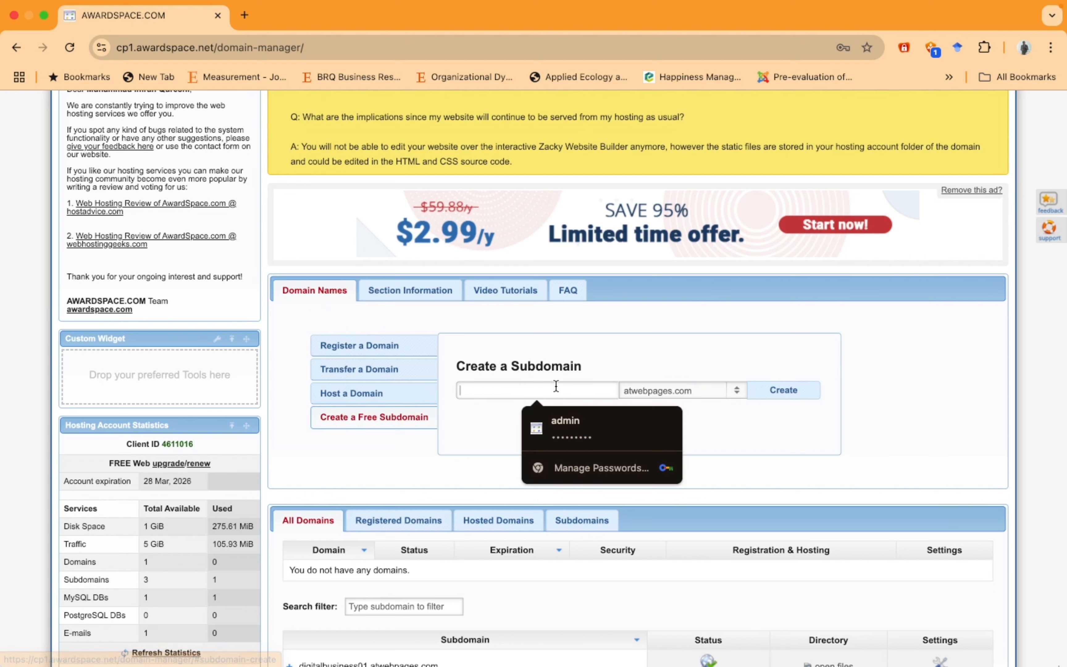
{"action": "key", "text": "super+v"}
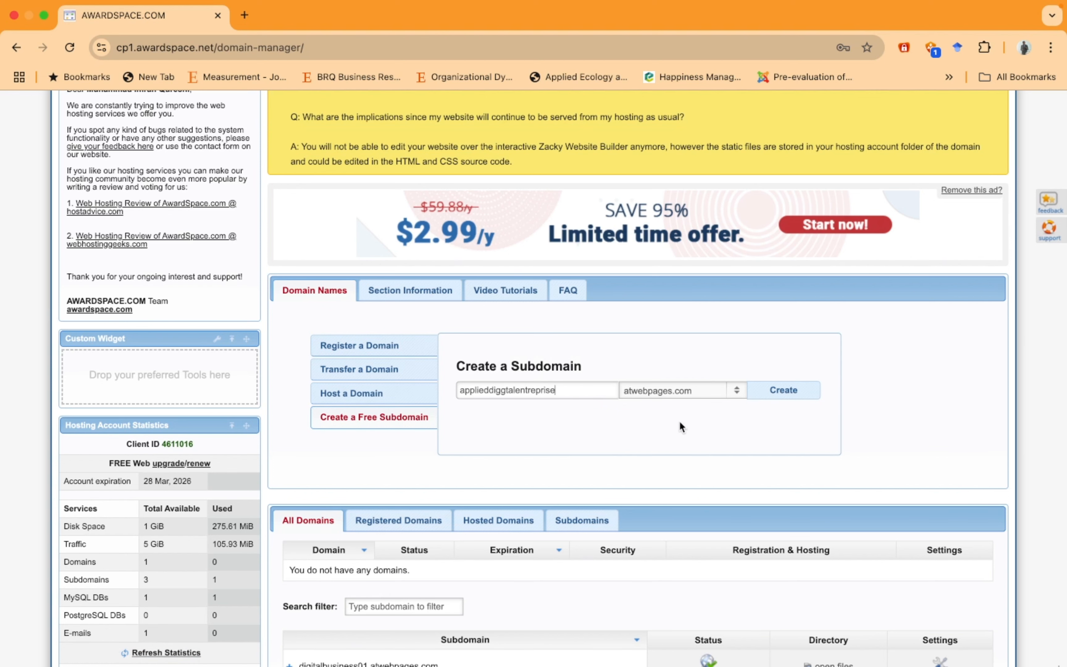
{"action": "left_click", "coordinate": [780, 396]}
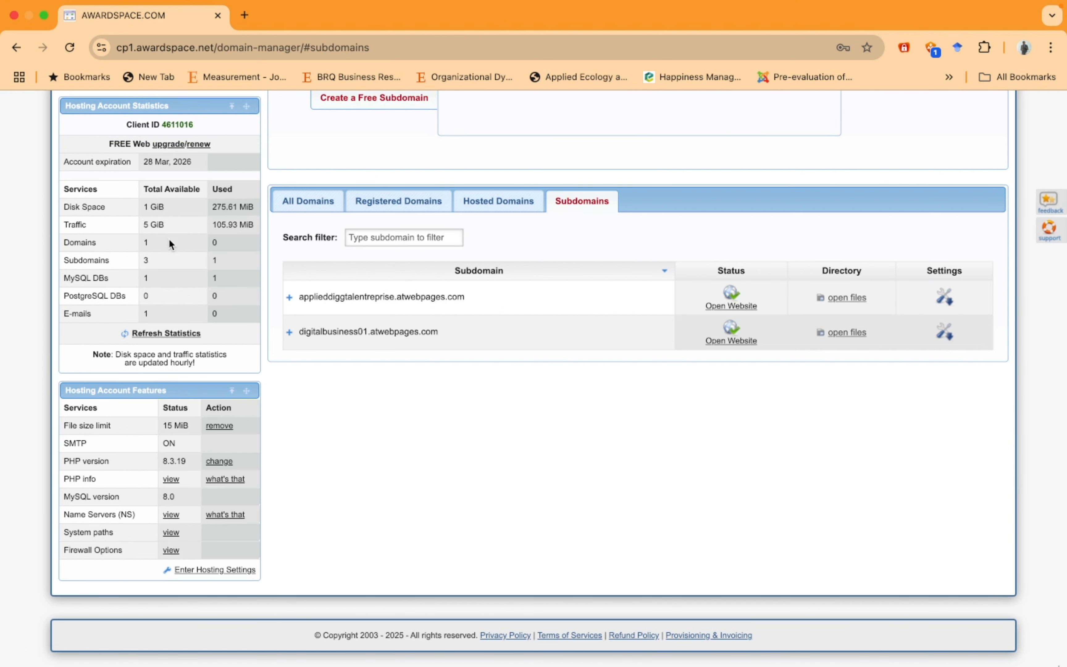
Delete the digitalbusiness01.atwebpages.com subdomain together with its related services.
{"action": "left_click", "coordinate": [945, 334]}
{"action": "left_click", "coordinate": [707, 370]}
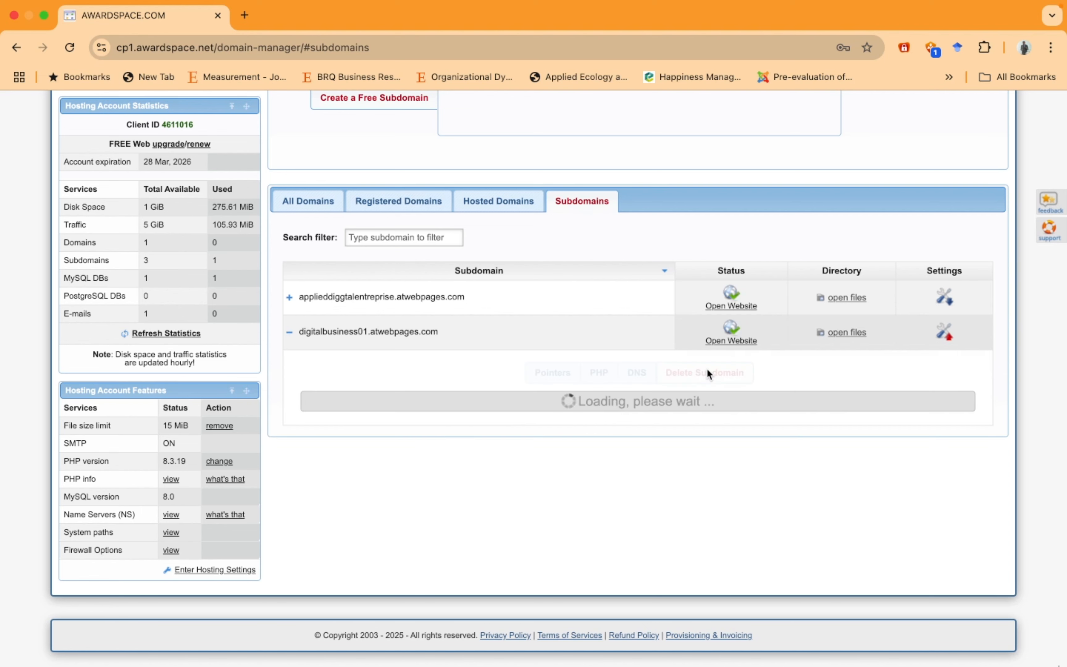
{"action": "left_click", "coordinate": [643, 527]}
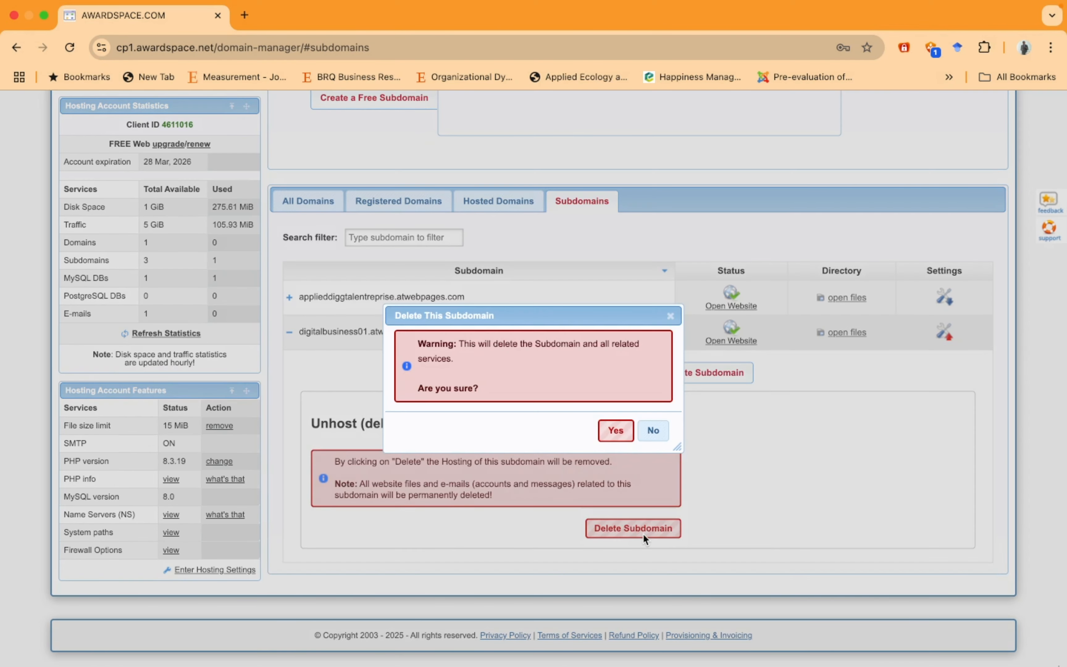
{"action": "left_click", "coordinate": [611, 426]}
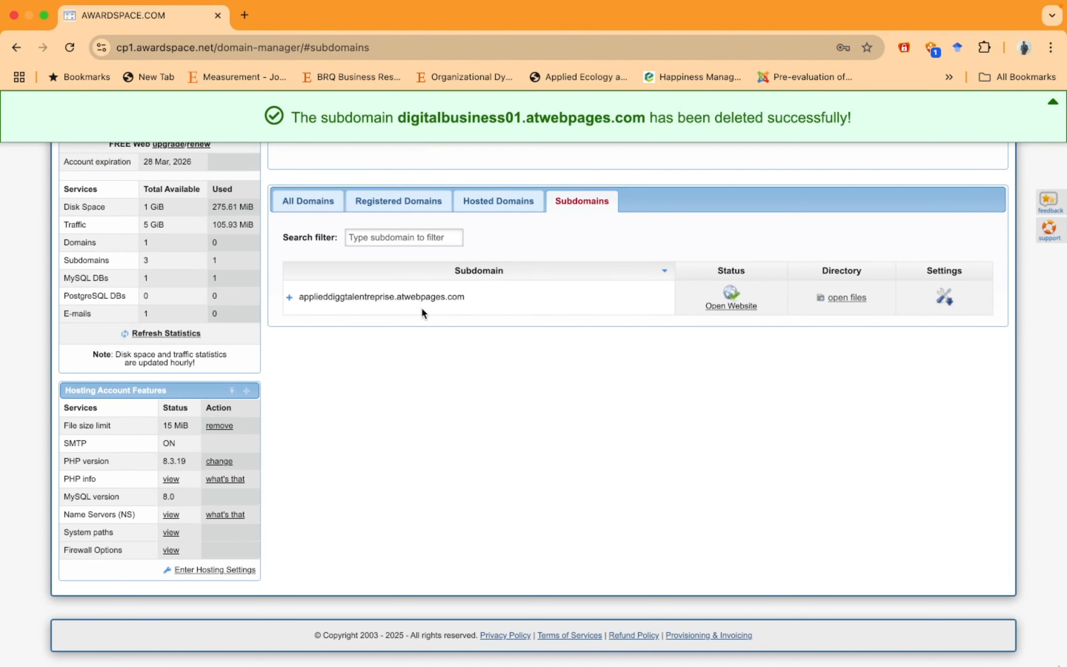
Expand the applieddiggtalentreprise.atwebpages.com entry and review its management options and the rest of the domain page.
{"action": "left_click", "coordinate": [452, 304]}
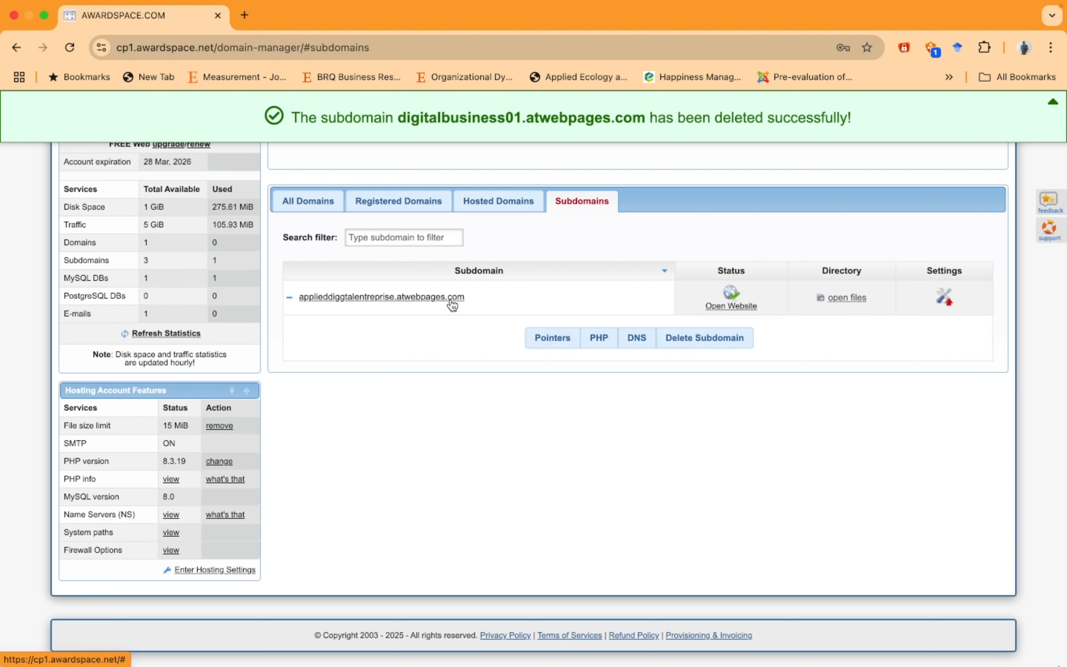
{"action": "scroll", "coordinate": [575, 262], "scroll_direction": "up", "scroll_amount": 5}
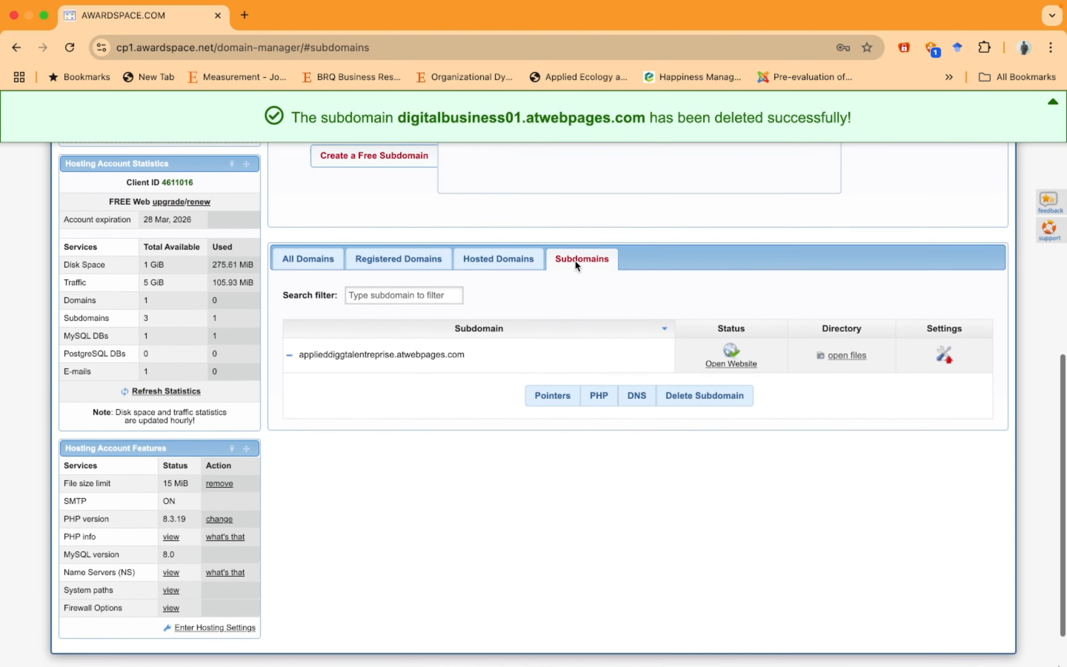
{"action": "scroll", "coordinate": [575, 260], "scroll_direction": "up", "scroll_amount": 3}
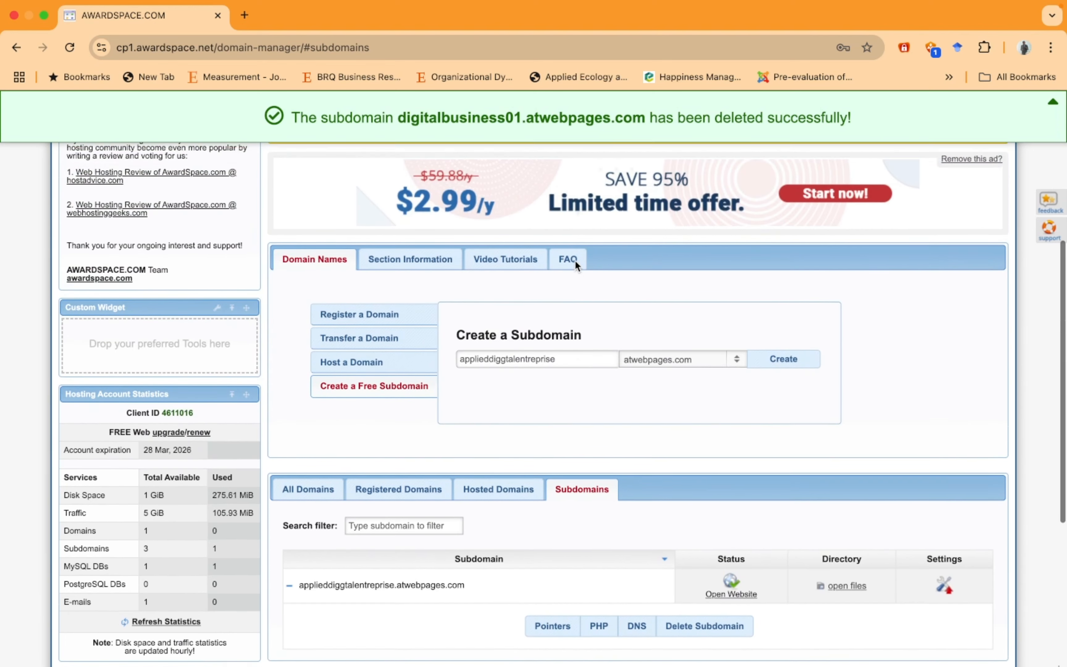
{"action": "scroll", "coordinate": [575, 260], "scroll_direction": "down", "scroll_amount": 5}
{"action": "scroll", "coordinate": [575, 261], "scroll_direction": "down", "scroll_amount": 2}
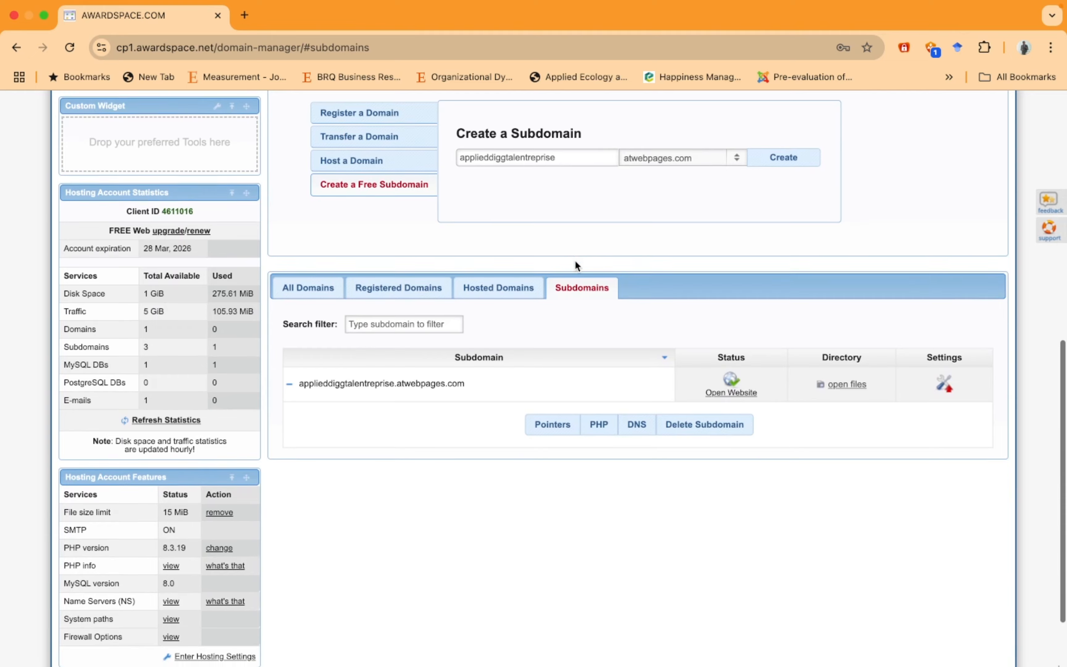
{"action": "left_click", "coordinate": [575, 260]}
{"action": "scroll", "coordinate": [632, 422], "scroll_direction": "down", "scroll_amount": 4}
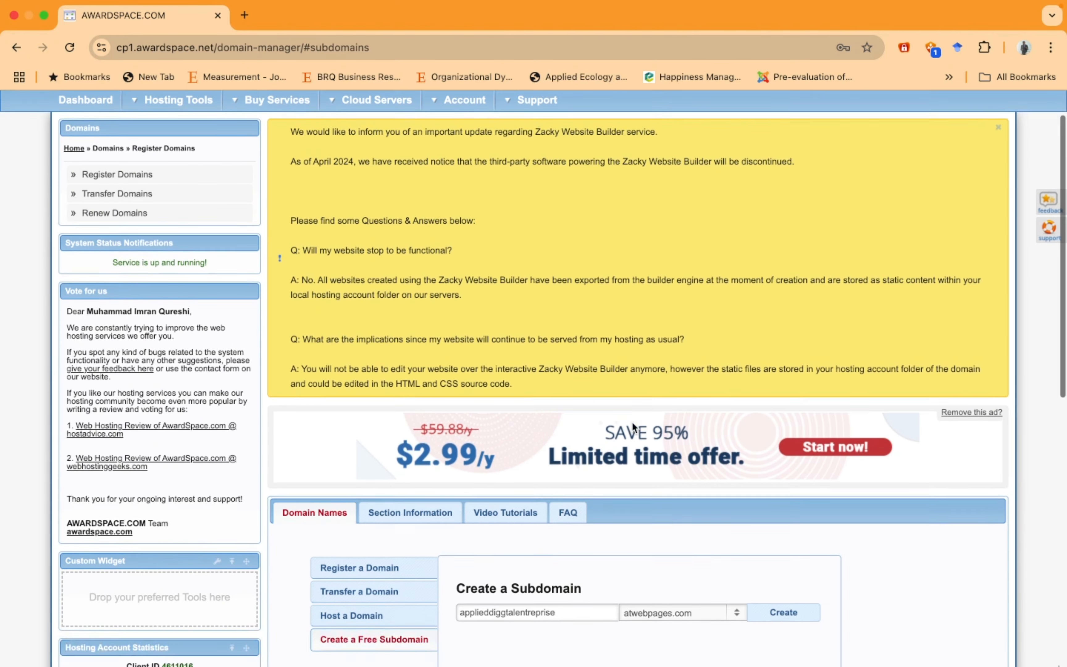
{"action": "scroll", "coordinate": [632, 422], "scroll_direction": "up", "scroll_amount": 6}
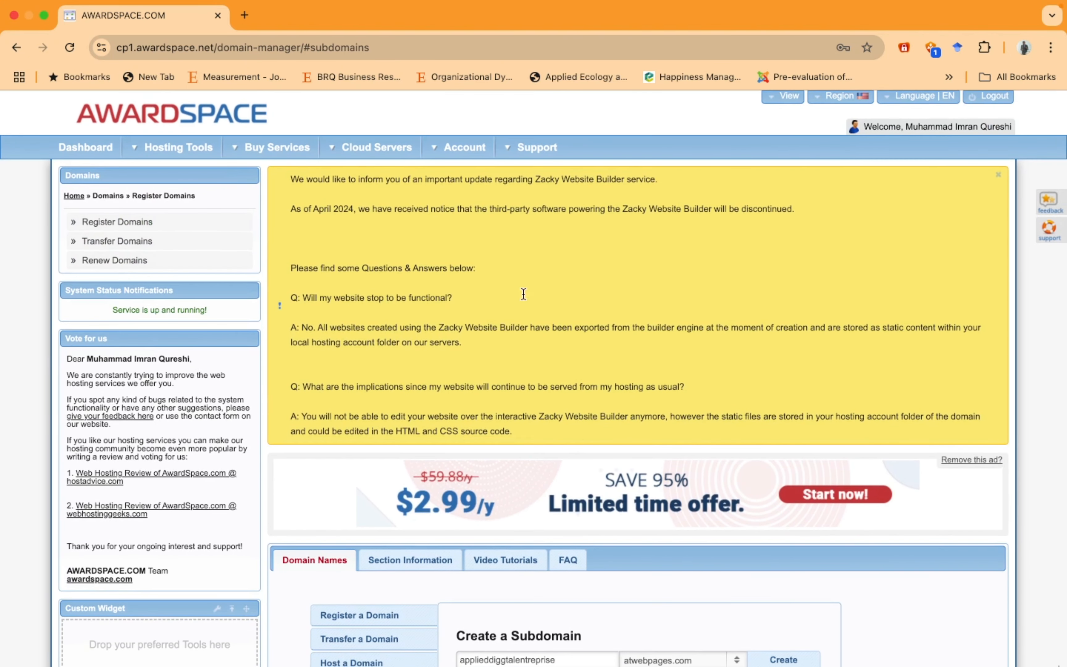
Return to the dashboard and open the Zacky App Installer's list of installable applications.
{"action": "left_click", "coordinate": [90, 149]}
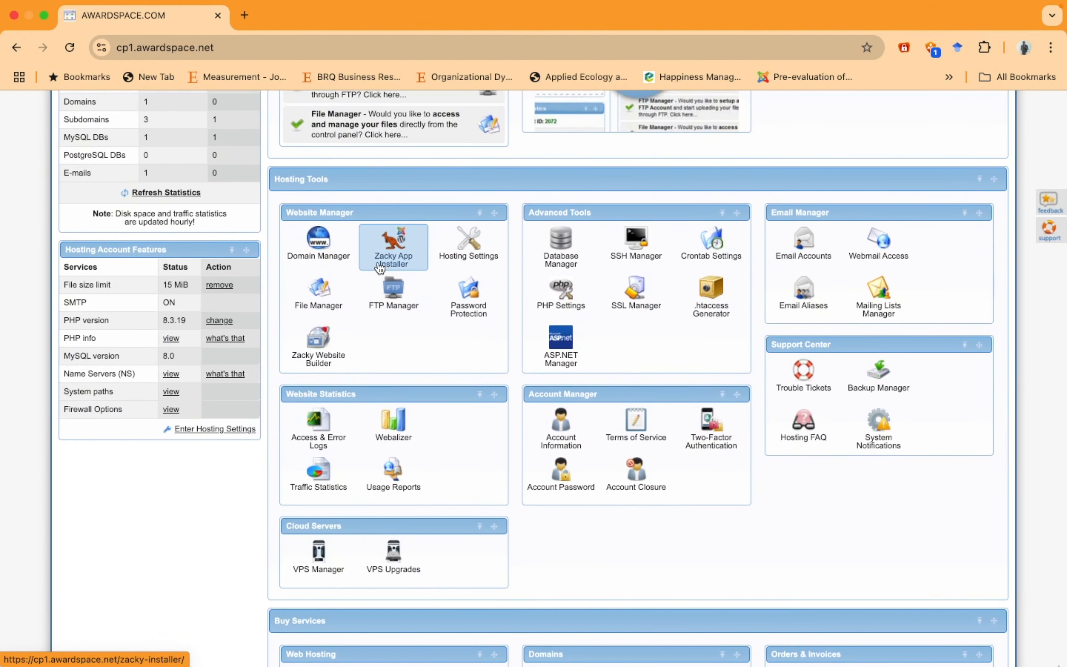
{"action": "left_click", "coordinate": [390, 263]}
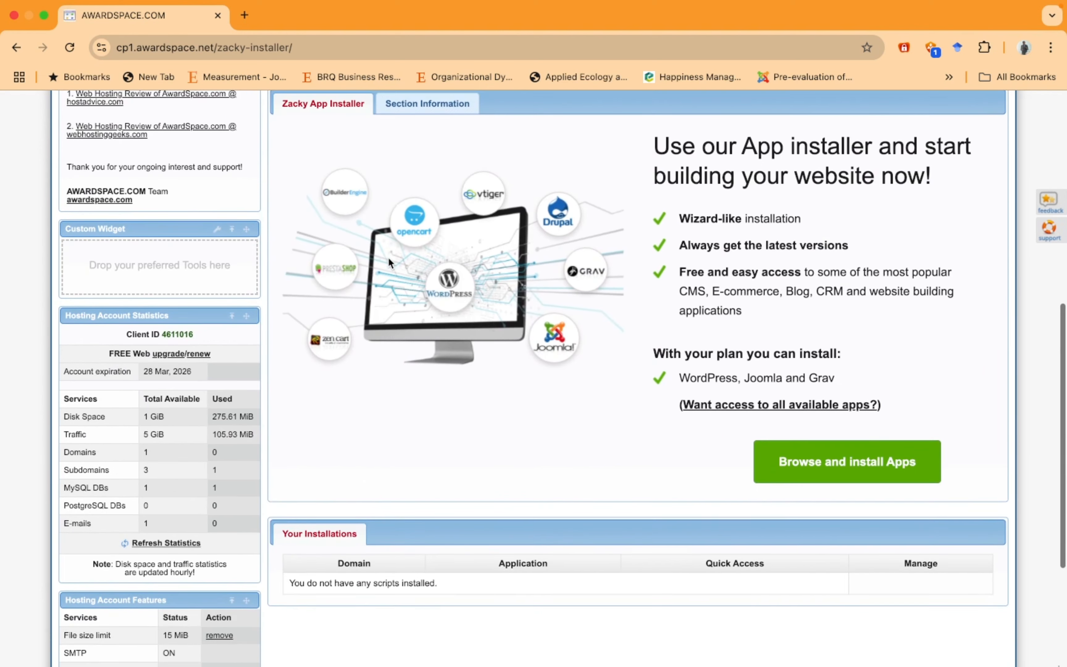
{"action": "scroll", "coordinate": [390, 262], "scroll_direction": "down", "scroll_amount": 3}
{"action": "scroll", "coordinate": [388, 258], "scroll_direction": "up", "scroll_amount": 1}
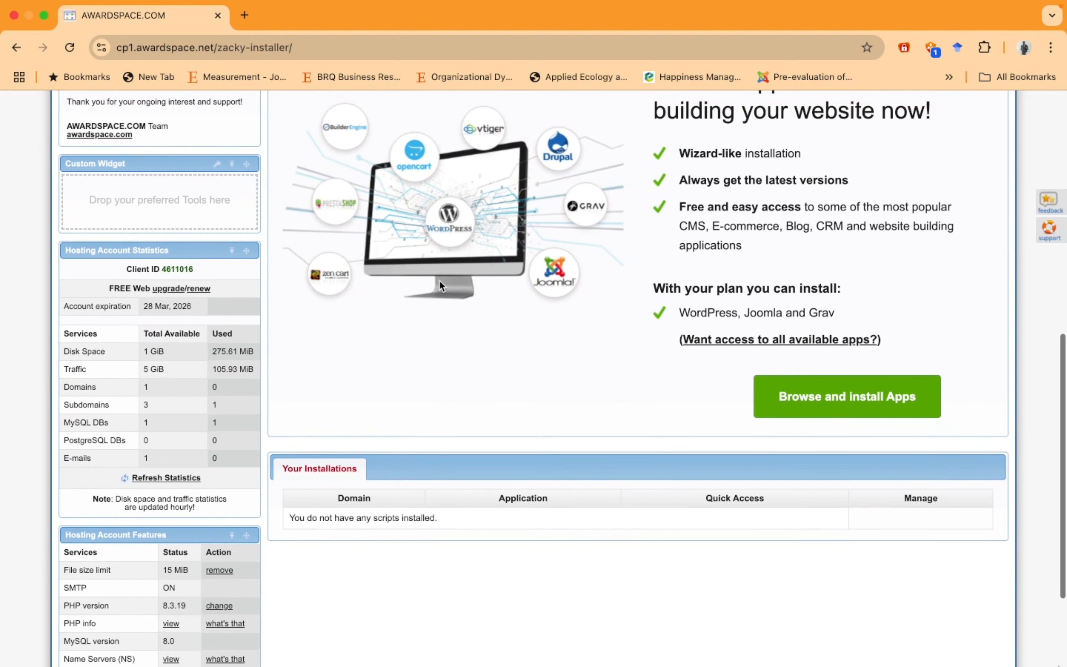
{"action": "left_click", "coordinate": [800, 401]}
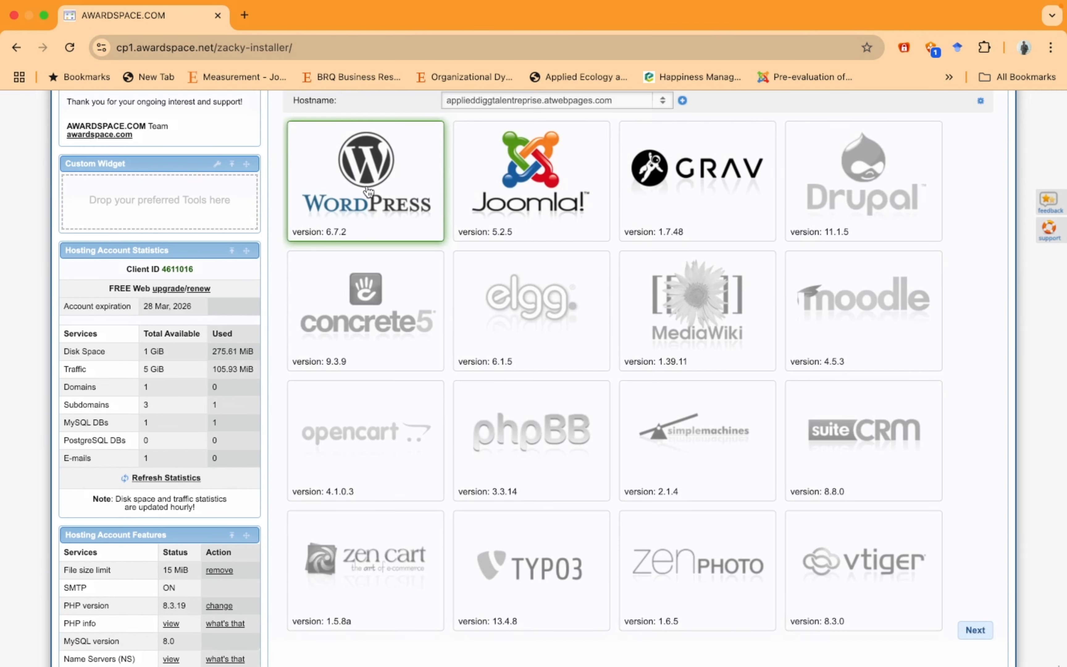
Choose applieddiggtalentreprise.atwebpages.com as the hostname, select WordPress and proceed to its website setup.
{"action": "scroll", "coordinate": [368, 192], "scroll_direction": "up", "scroll_amount": 3}
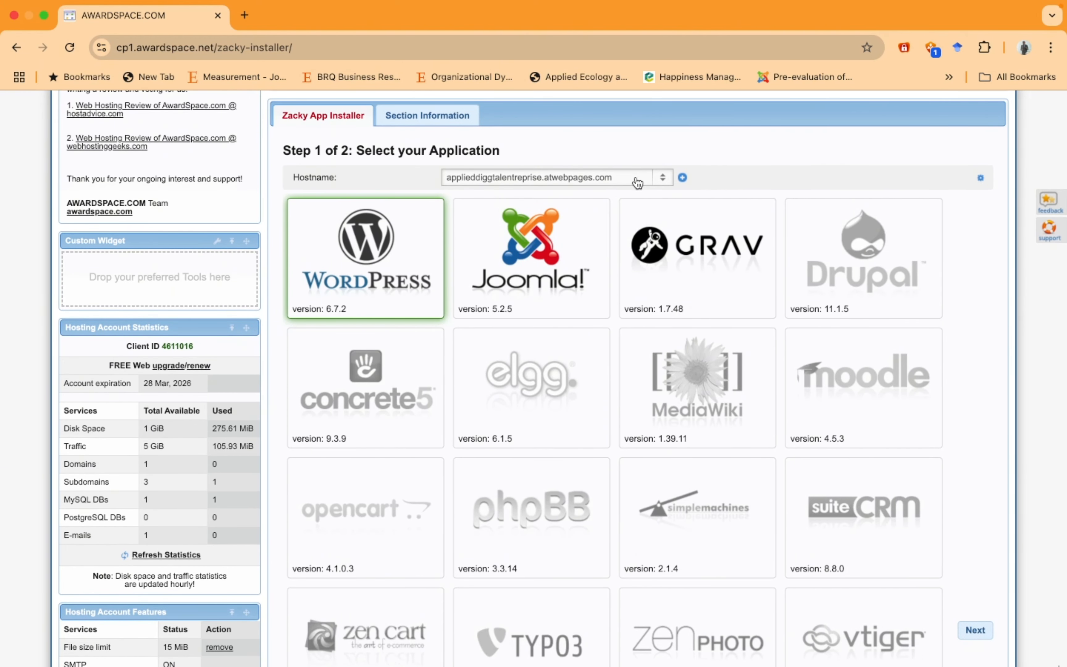
{"action": "left_click", "coordinate": [661, 181]}
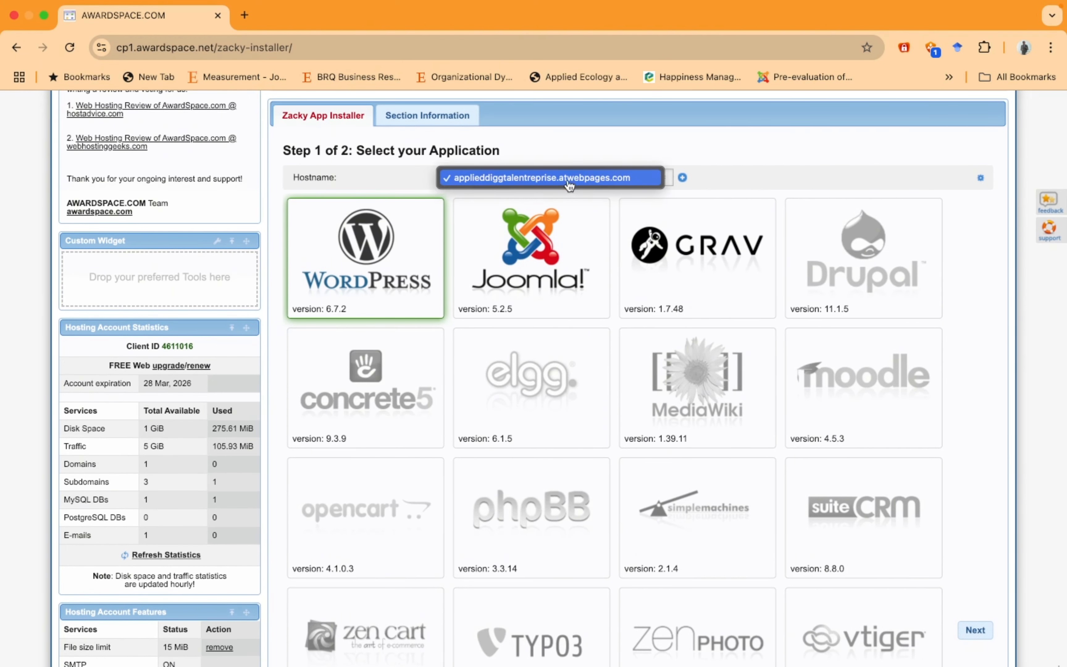
{"action": "left_click", "coordinate": [593, 186]}
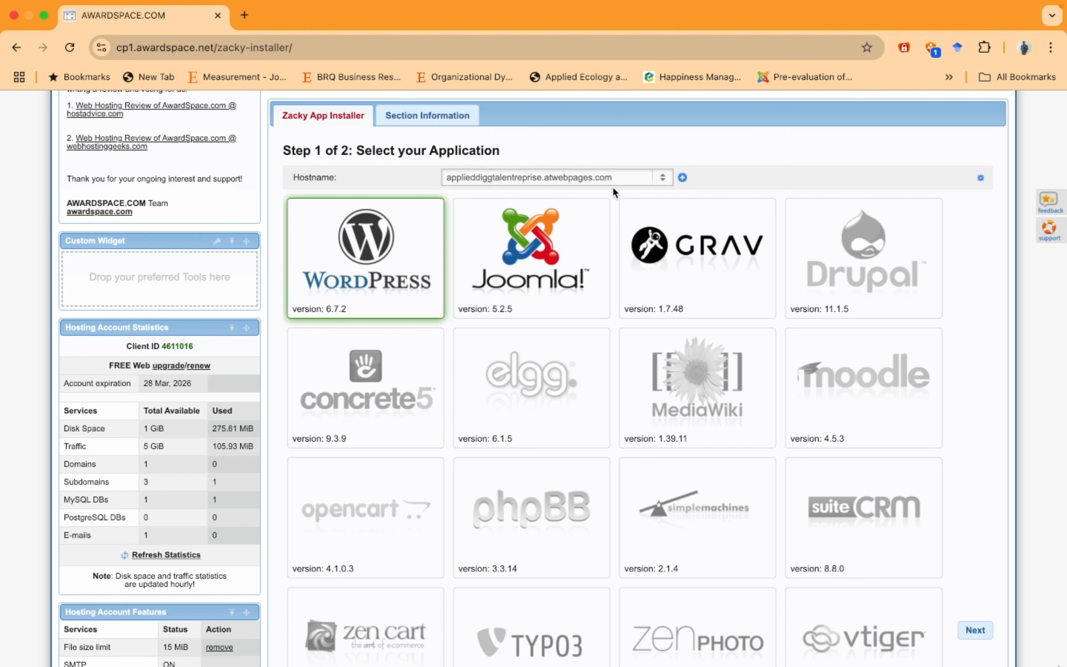
{"action": "left_click", "coordinate": [315, 267]}
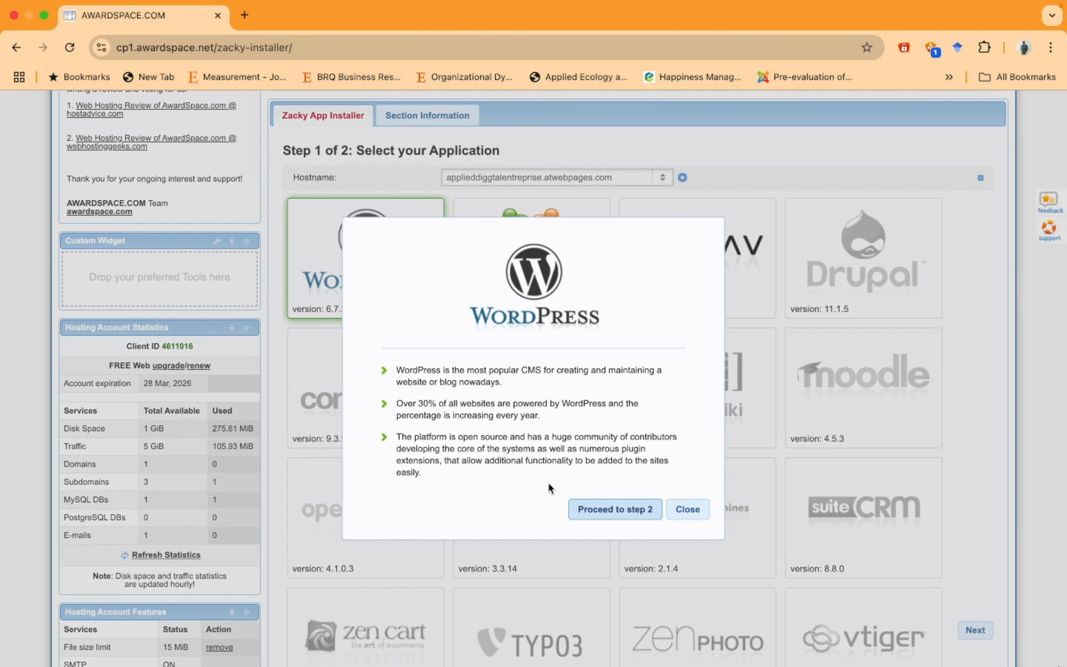
{"action": "left_click", "coordinate": [623, 511]}
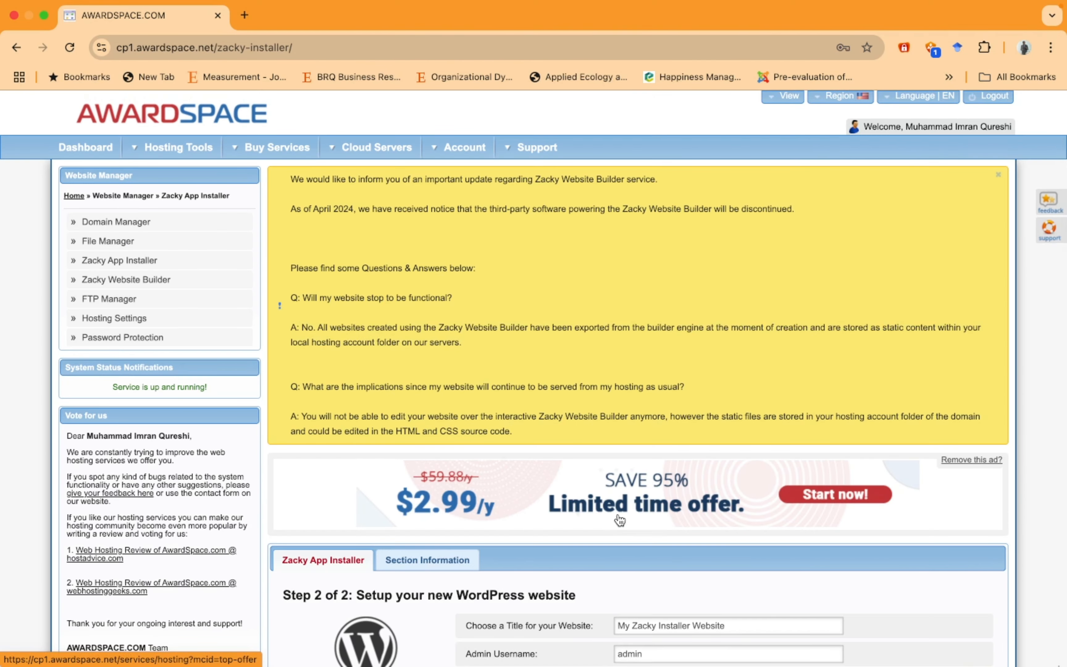
Title the website Applied Digital Entreprise, enter the admin password and install WordPress.
{"action": "scroll", "coordinate": [619, 521], "scroll_direction": "down", "scroll_amount": 5}
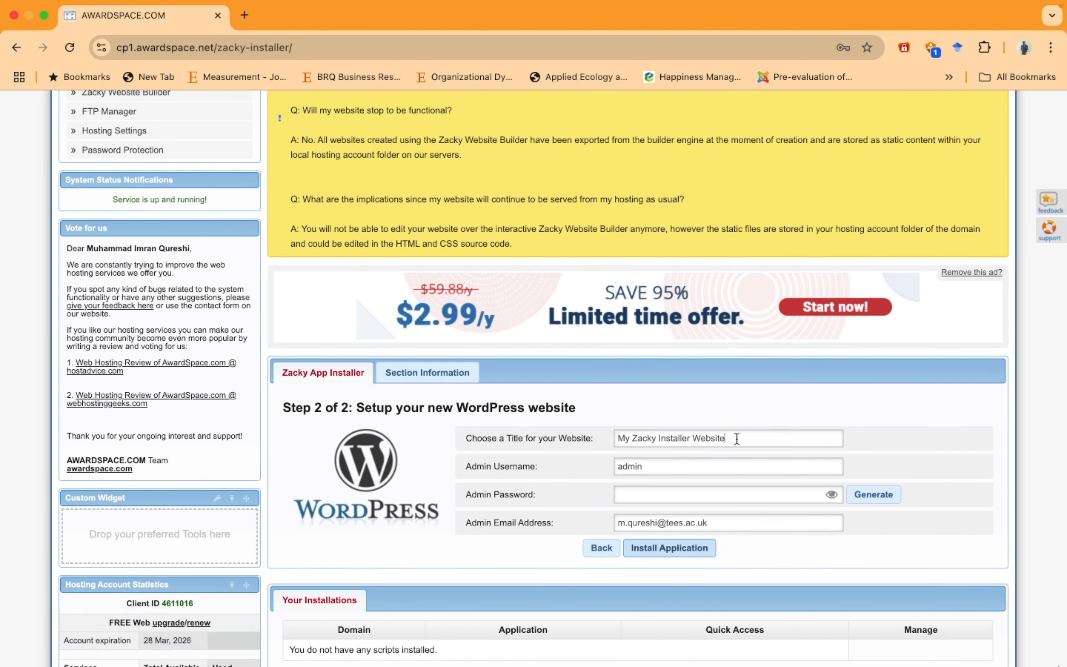
{"action": "left_click_drag", "start_coordinate": [736, 438], "coordinate": [554, 427]}
{"action": "type", "text": "Applied Digital Entreprise"}
{"action": "left_click", "coordinate": [643, 494]}
{"action": "type", "text": "••••••••••"}
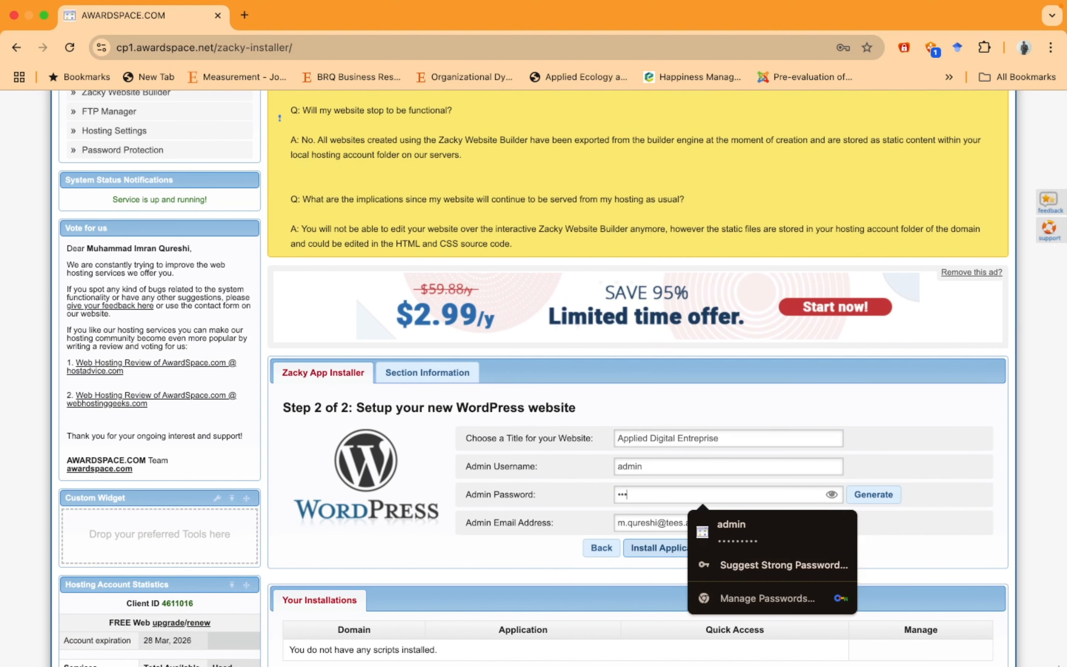
{"action": "left_click", "coordinate": [665, 551]}
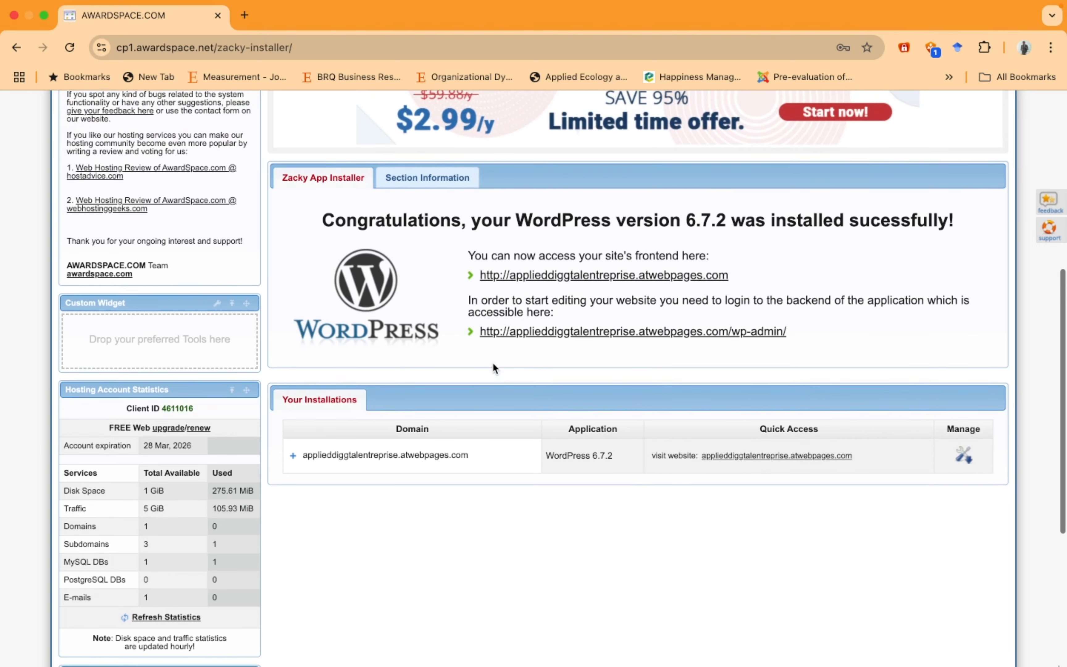
Review the WordPress installation's management options for applieddiggtalentreprise.atwebpages.com and open the site's public front page.
{"action": "scroll", "coordinate": [493, 364], "scroll_direction": "up", "scroll_amount": 2}
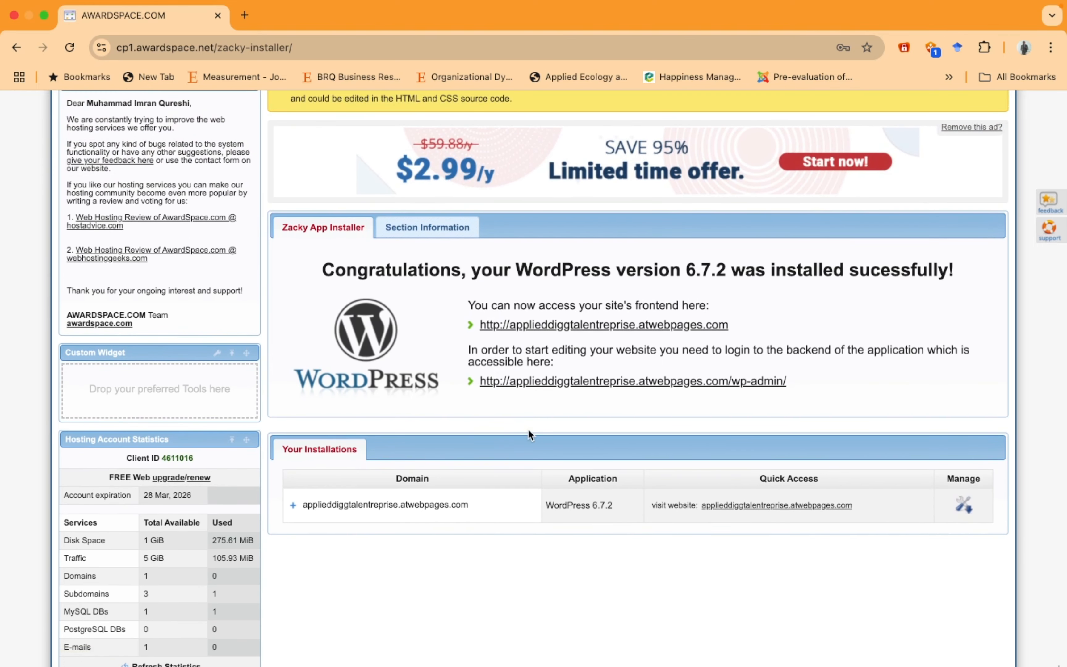
{"action": "scroll", "coordinate": [530, 434], "scroll_direction": "down", "scroll_amount": 2}
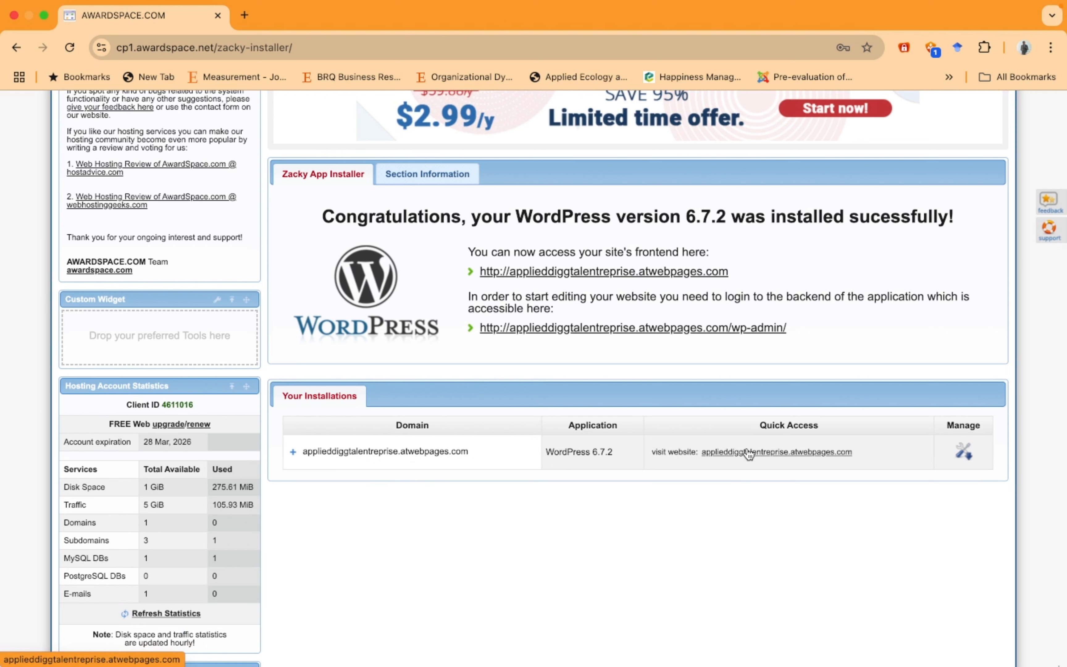
{"action": "left_click", "coordinate": [966, 451]}
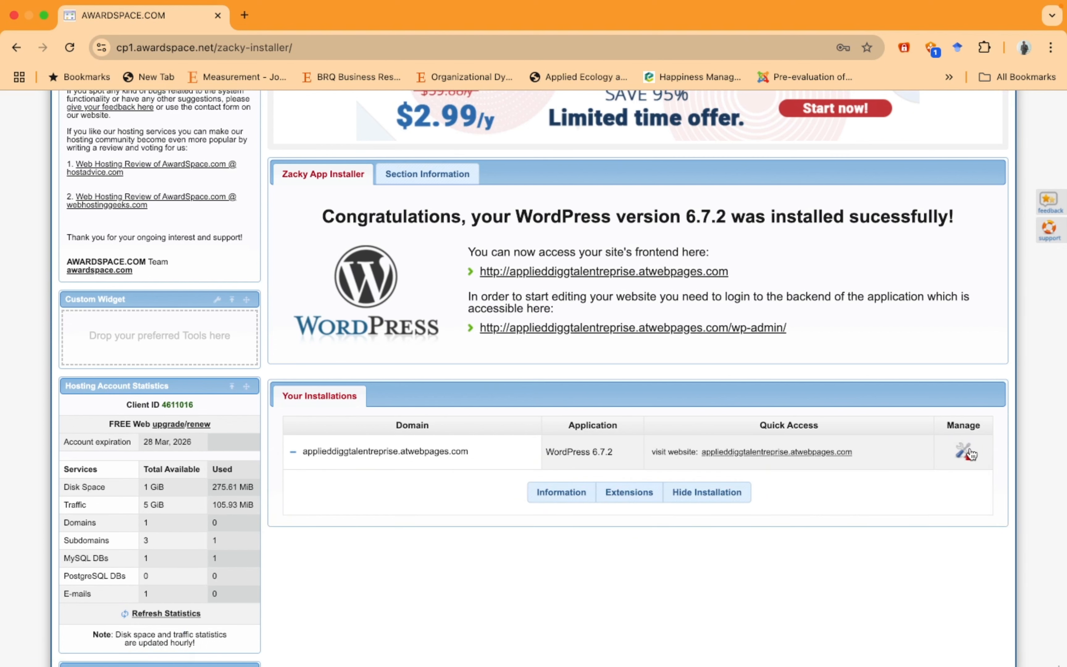
{"action": "left_click", "coordinate": [970, 453]}
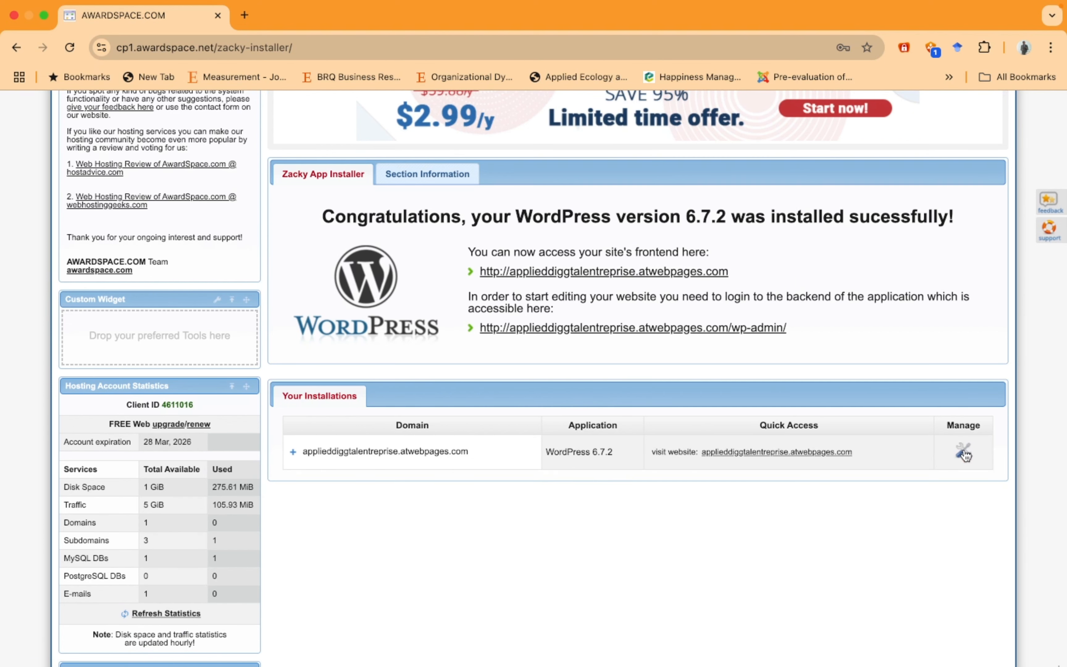
{"action": "left_click", "coordinate": [746, 452]}
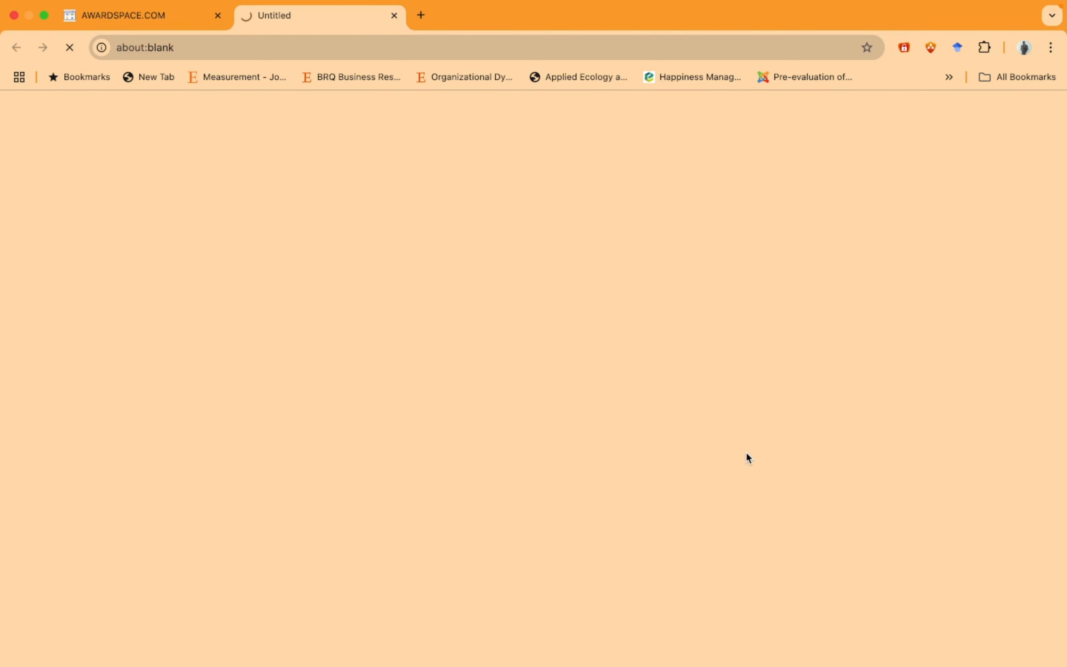
{"action": "scroll", "coordinate": [745, 452], "scroll_direction": "up", "scroll_amount": 10}
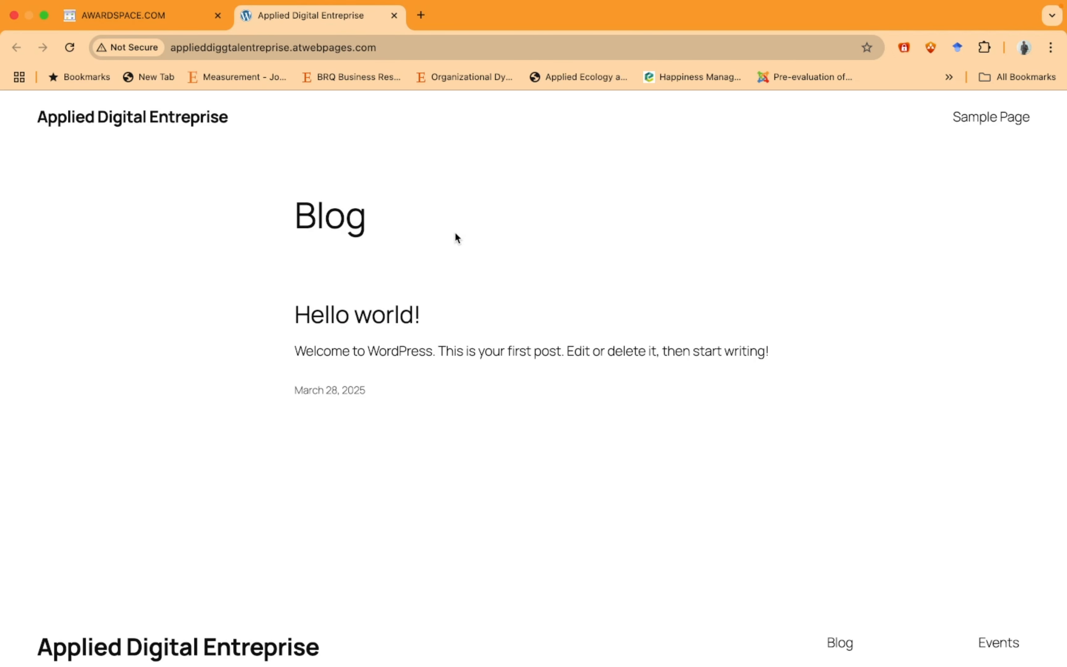
Open the WordPress admin login page of applieddiggtalentreprise.atwebpages.com by adding /wp-admin to the site's address.
{"action": "left_click", "coordinate": [380, 54]}
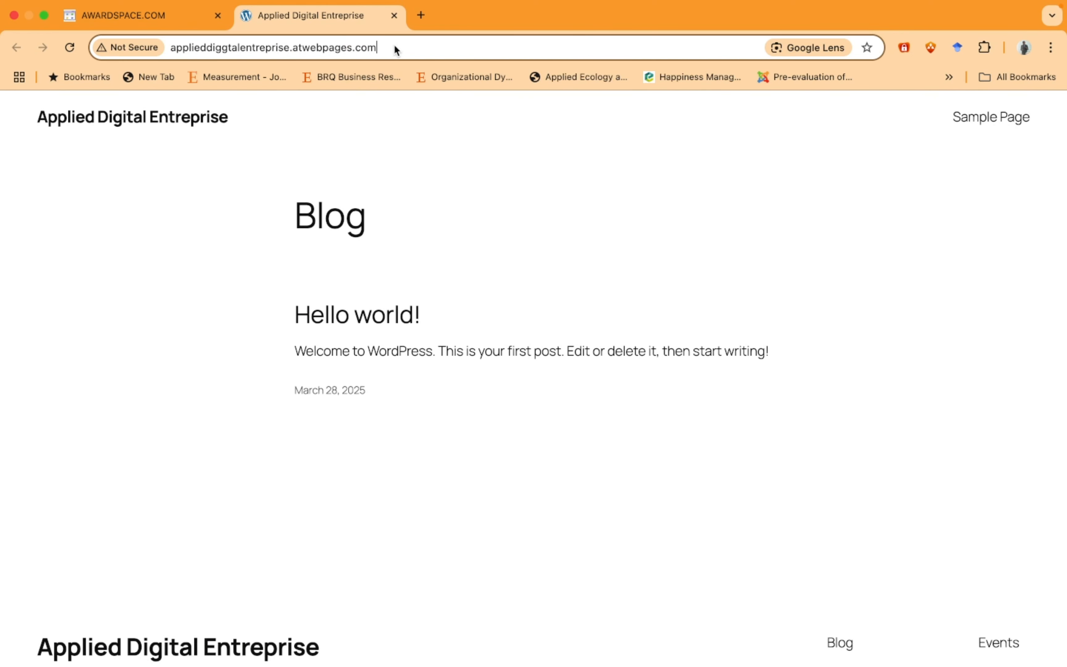
{"action": "type", "text": "/wp-"}
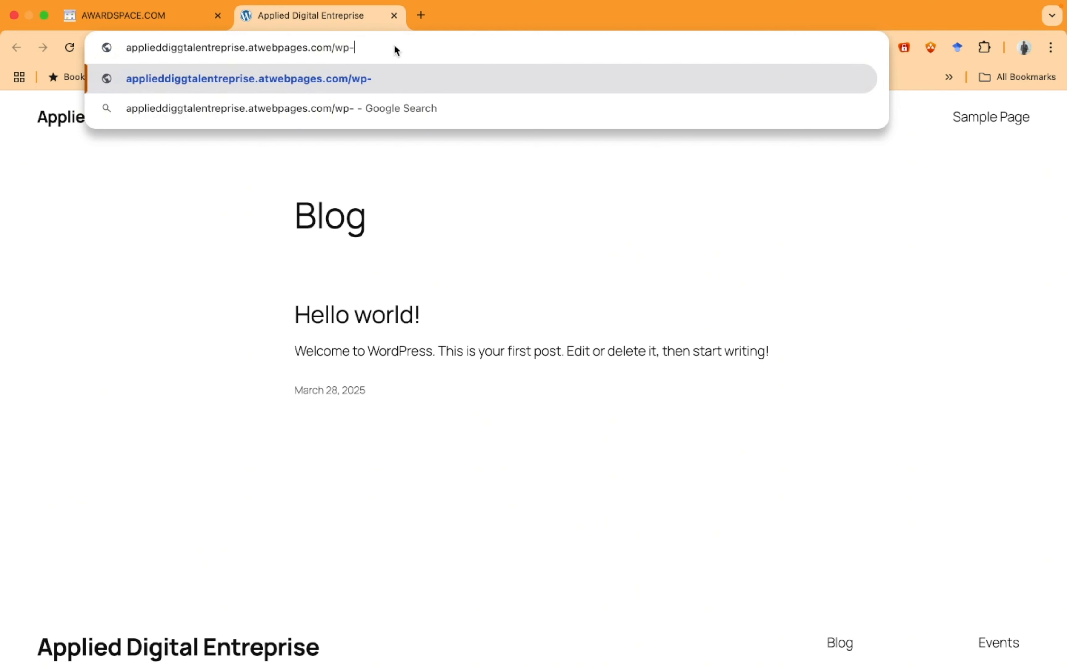
{"action": "type", "text": "admmin"}
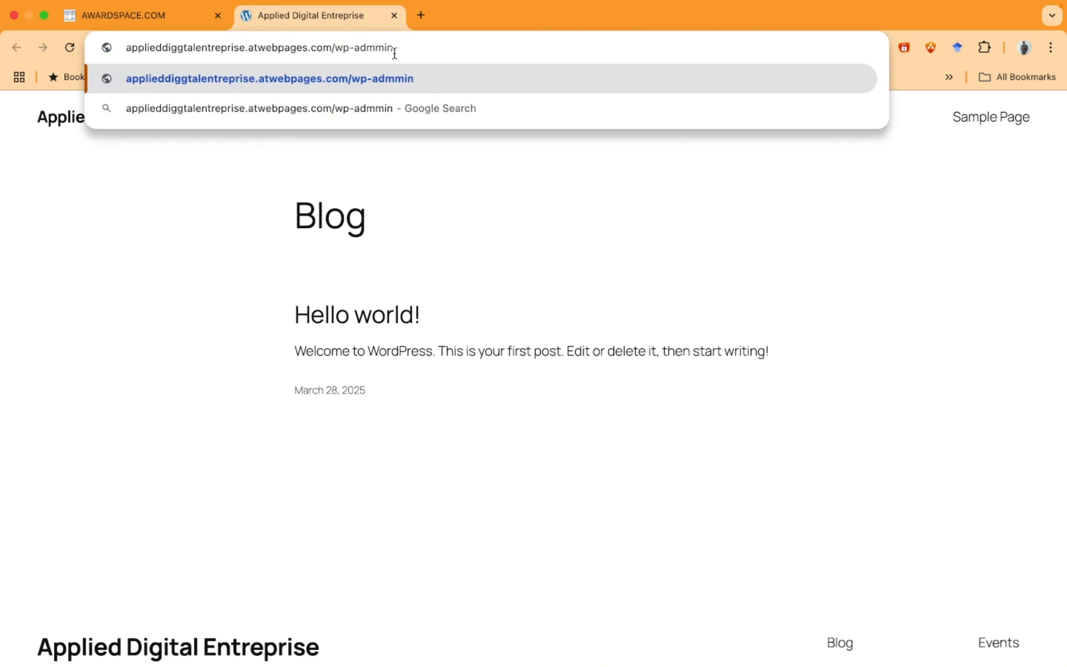
{"action": "key", "text": "Return"}
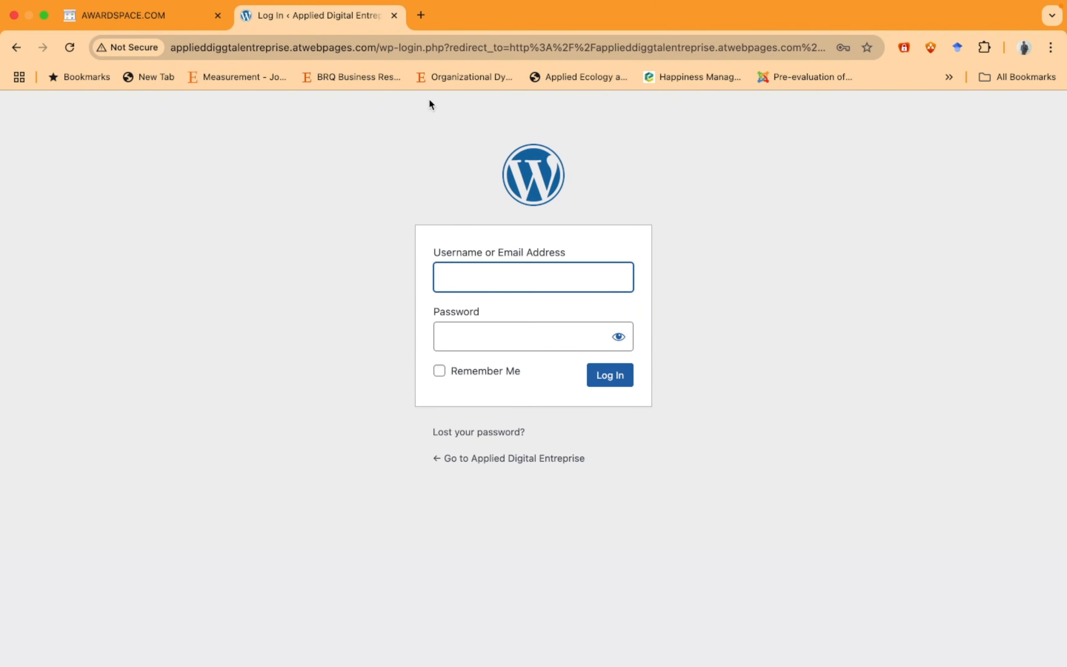
Fill in the admin username and password and log in to the WordPress dashboard.
{"action": "left_click", "coordinate": [543, 280]}
{"action": "left_click", "coordinate": [553, 317]}
{"action": "left_click", "coordinate": [613, 376]}
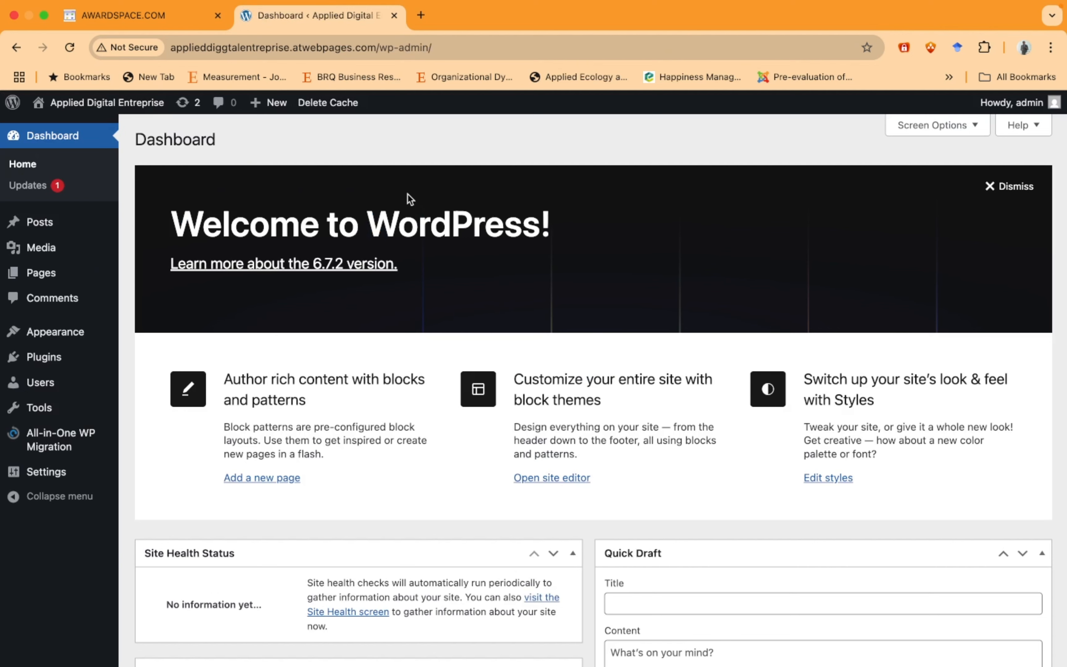
Look through the WordPress dashboard, visit the Applied Digital Entreprise front page and return to the dashboard.
{"action": "scroll", "coordinate": [408, 195], "scroll_direction": "down", "scroll_amount": 8}
{"action": "scroll", "coordinate": [408, 194], "scroll_direction": "down", "scroll_amount": 3}
{"action": "scroll", "coordinate": [409, 195], "scroll_direction": "up", "scroll_amount": 10}
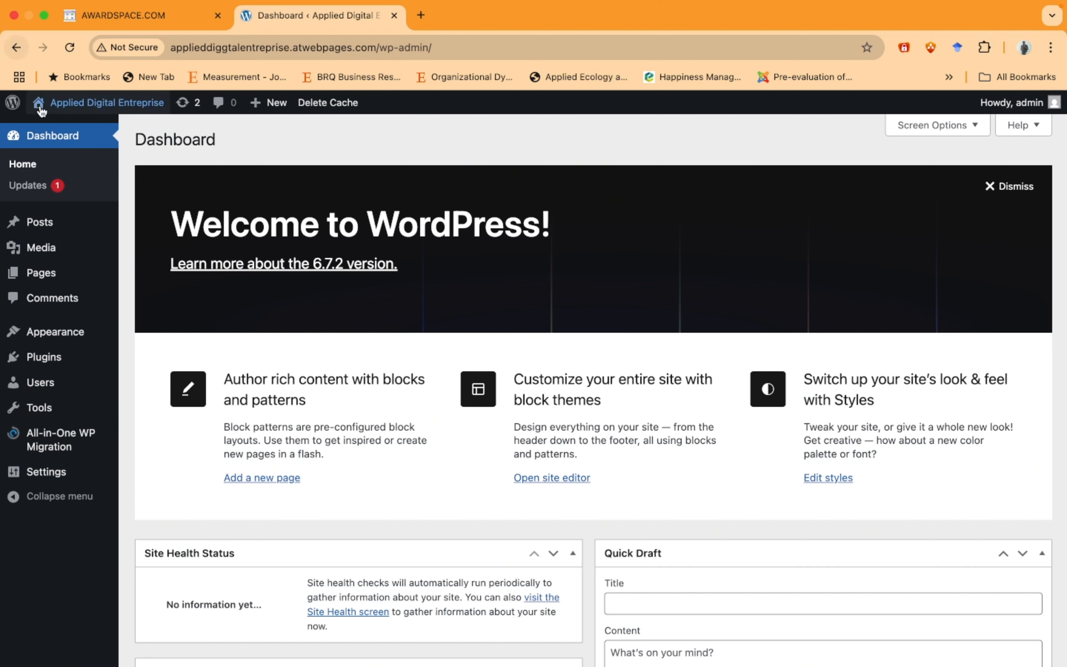
{"action": "mouse_move", "coordinate": [55, 105]}
{"action": "left_click", "coordinate": [54, 129]}
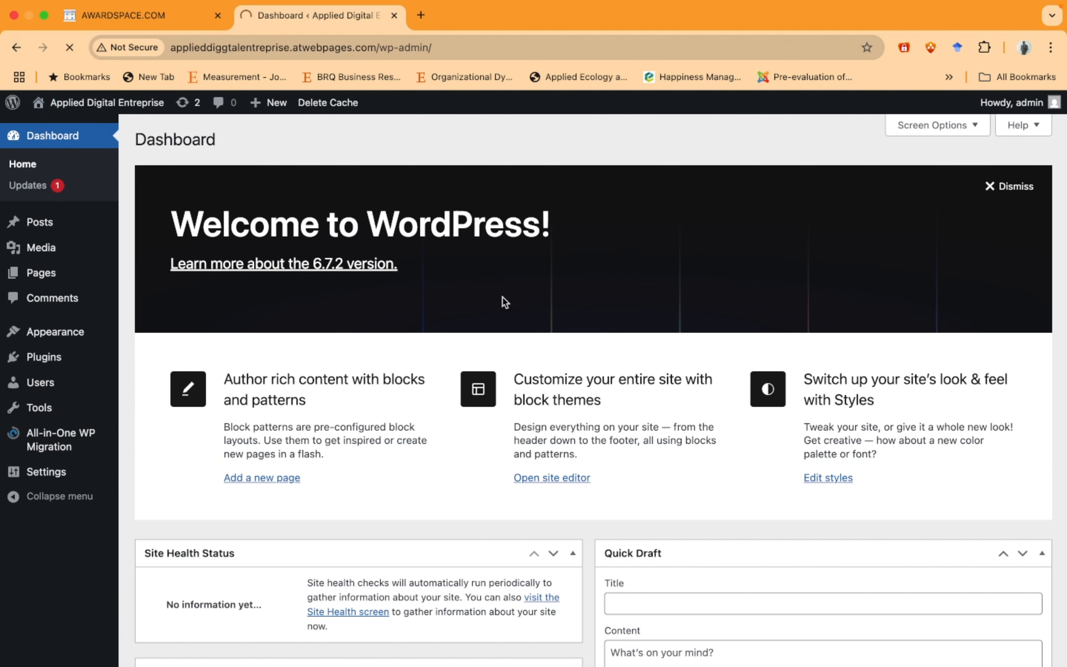
{"action": "scroll", "coordinate": [502, 299], "scroll_direction": "down", "scroll_amount": 3}
{"action": "scroll", "coordinate": [503, 299], "scroll_direction": "up", "scroll_amount": 3}
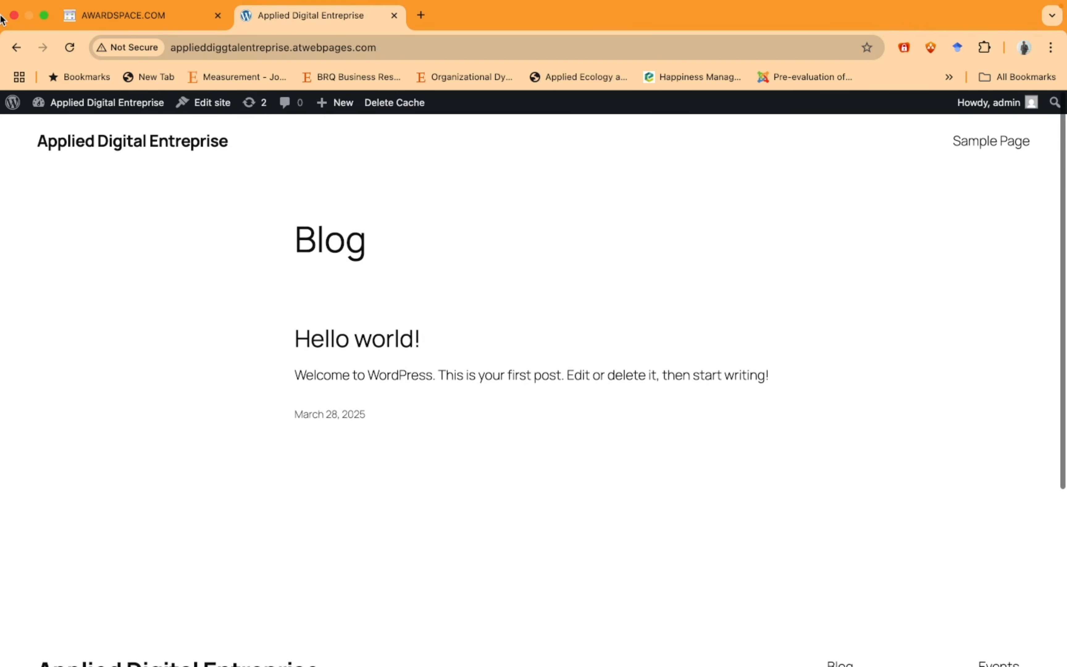
{"action": "left_click", "coordinate": [16, 49]}
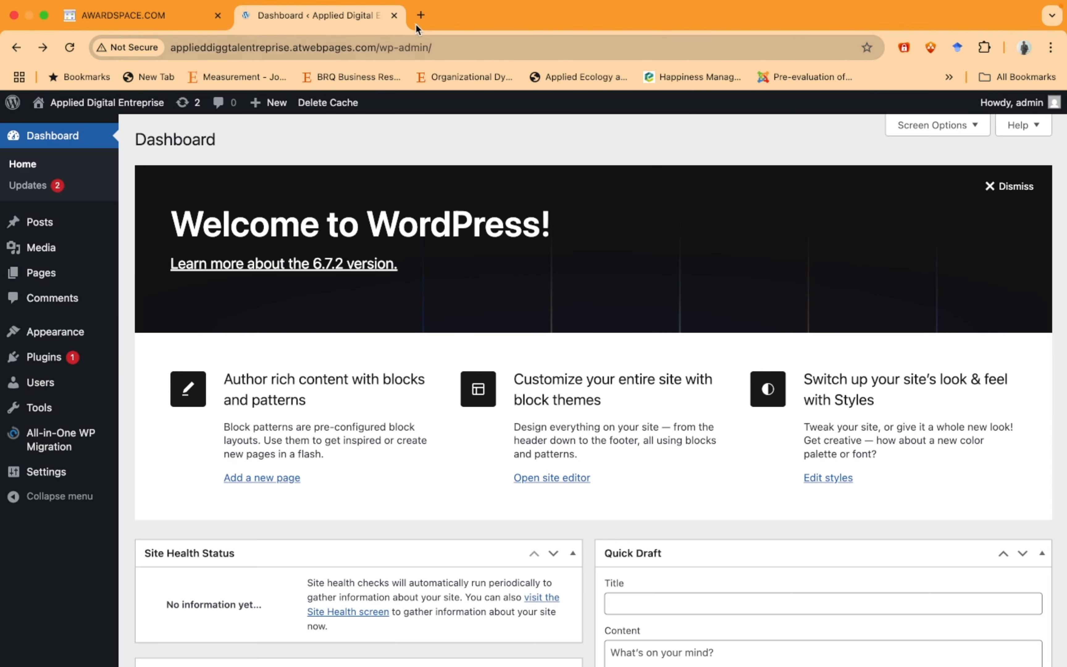
Search the web for "zip ai website" in a new tab, open zipwp.com and log in to the ZipWP dashboard.
{"action": "left_click", "coordinate": [418, 19]}
{"action": "type", "text": "zip"}
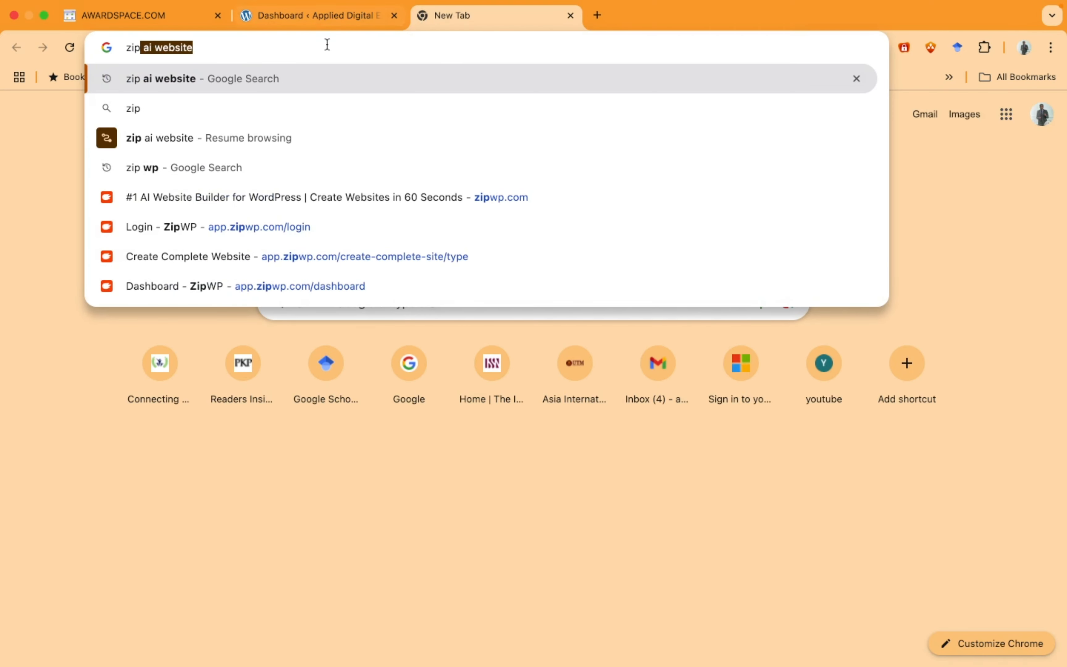
{"action": "left_click", "coordinate": [328, 68]}
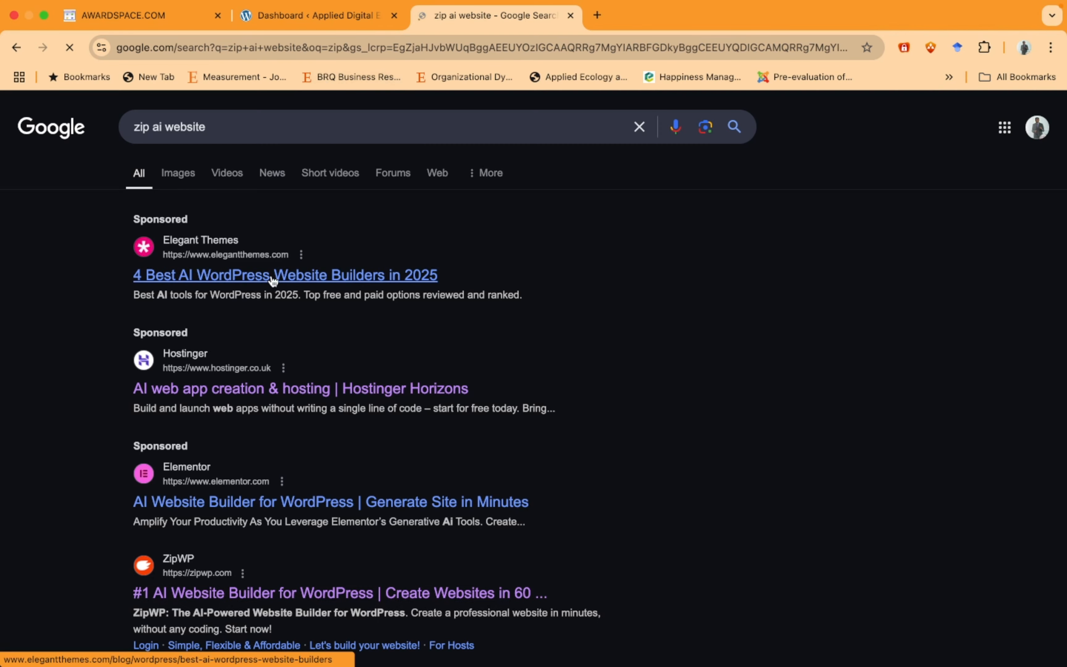
{"action": "scroll", "coordinate": [167, 321], "scroll_direction": "down", "scroll_amount": 6}
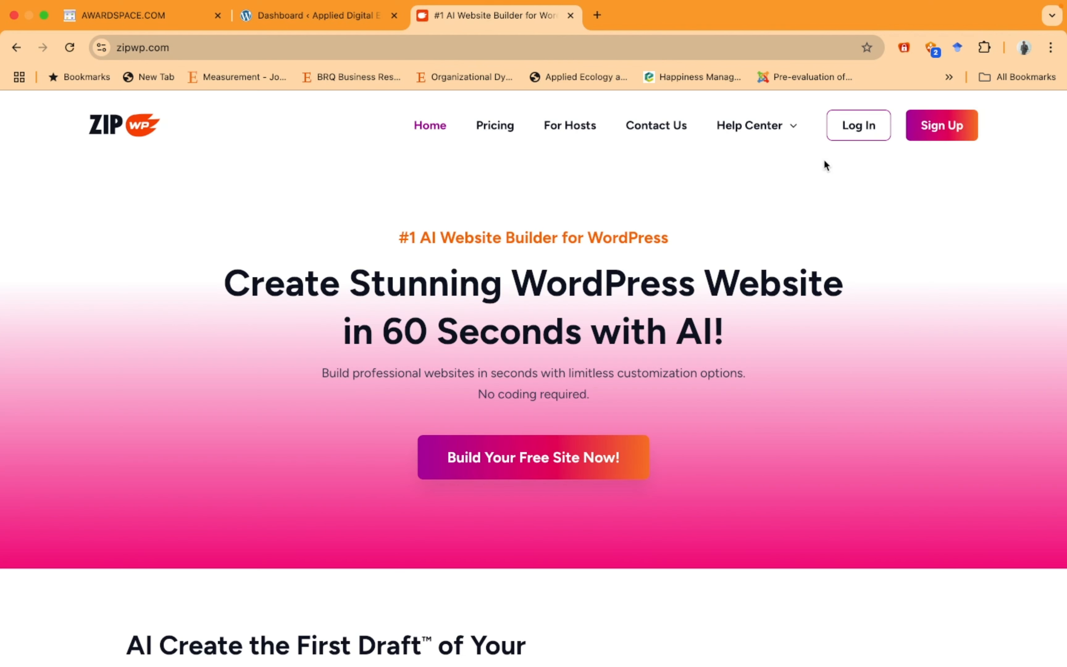
{"action": "left_click", "coordinate": [850, 134]}
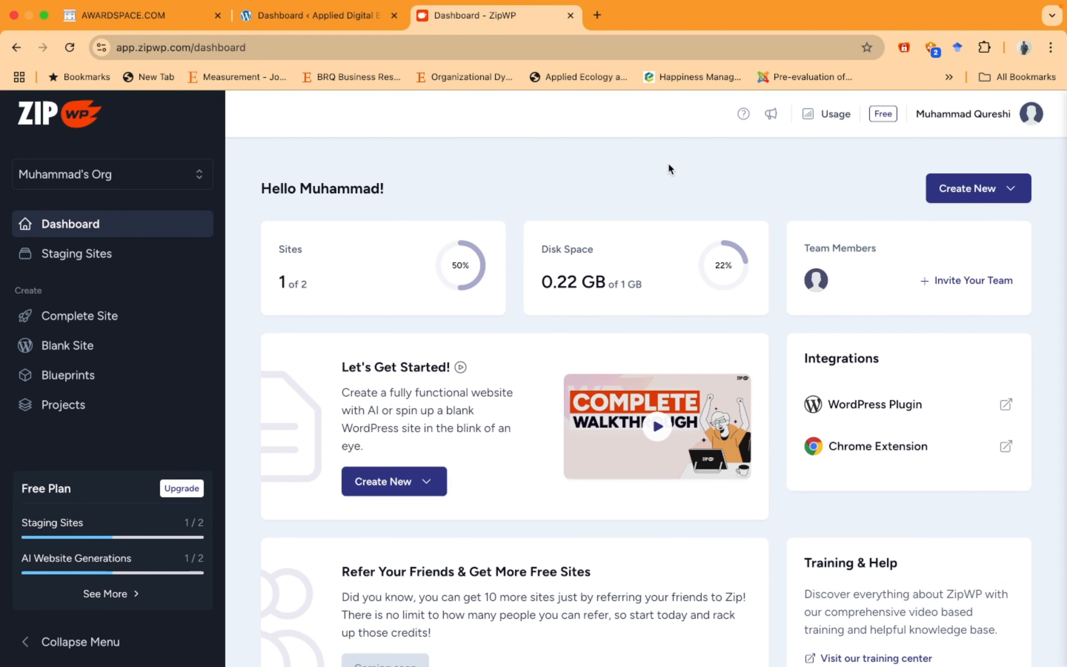
Create a complete website in ZipWP named Applied Digital Business, for Digital Marketing in English, and proceed to its description.
{"action": "left_click", "coordinate": [977, 193]}
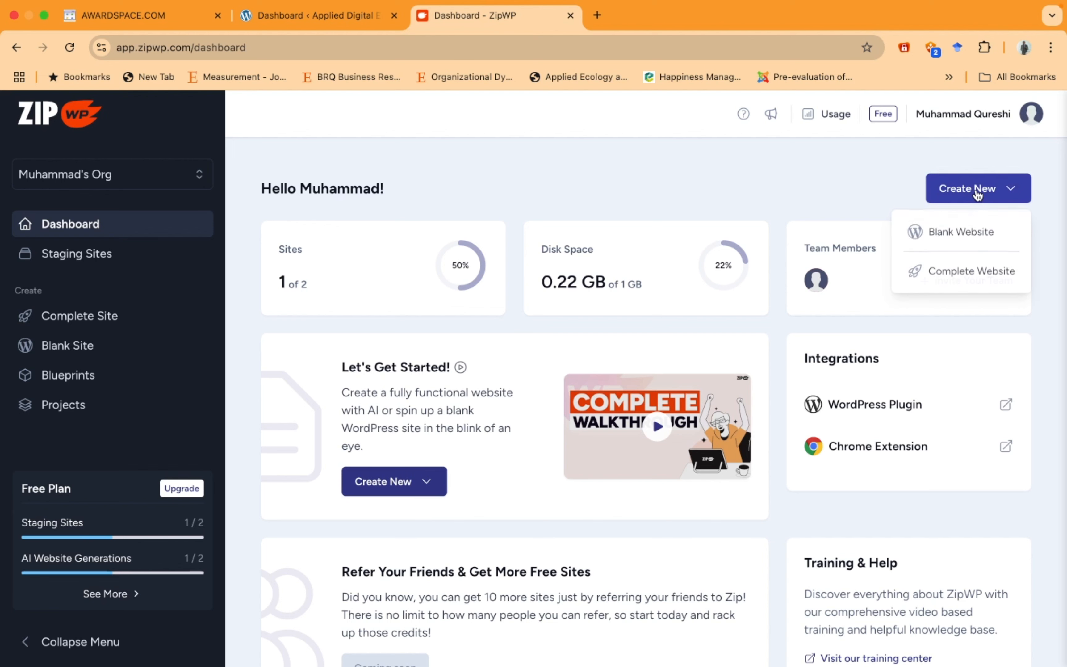
{"action": "left_click", "coordinate": [978, 270]}
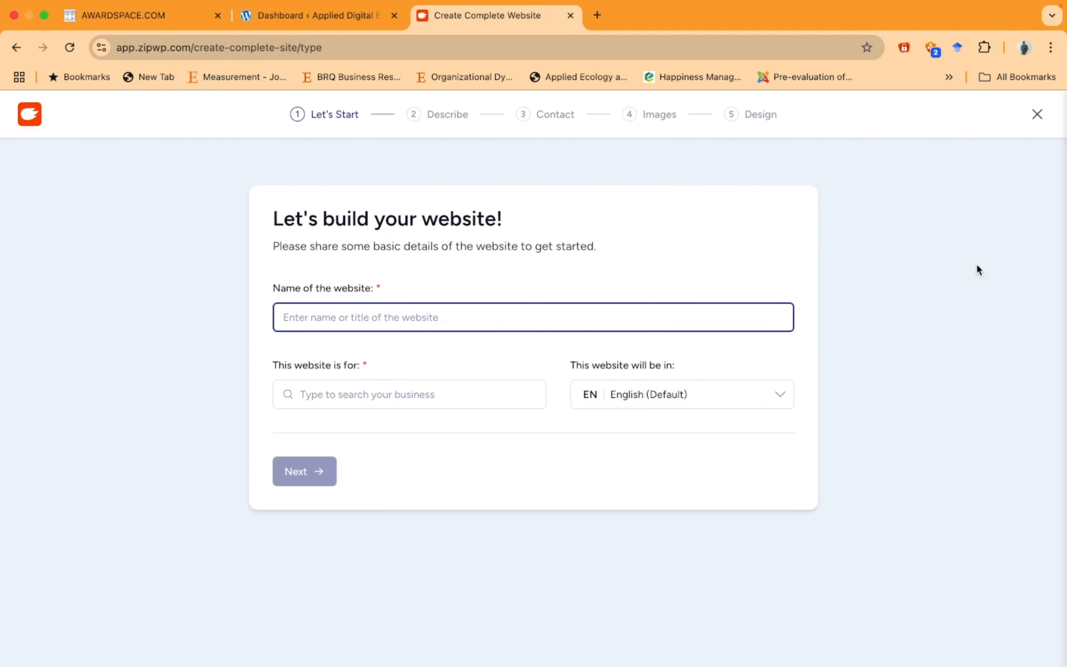
{"action": "left_click", "coordinate": [342, 20]}
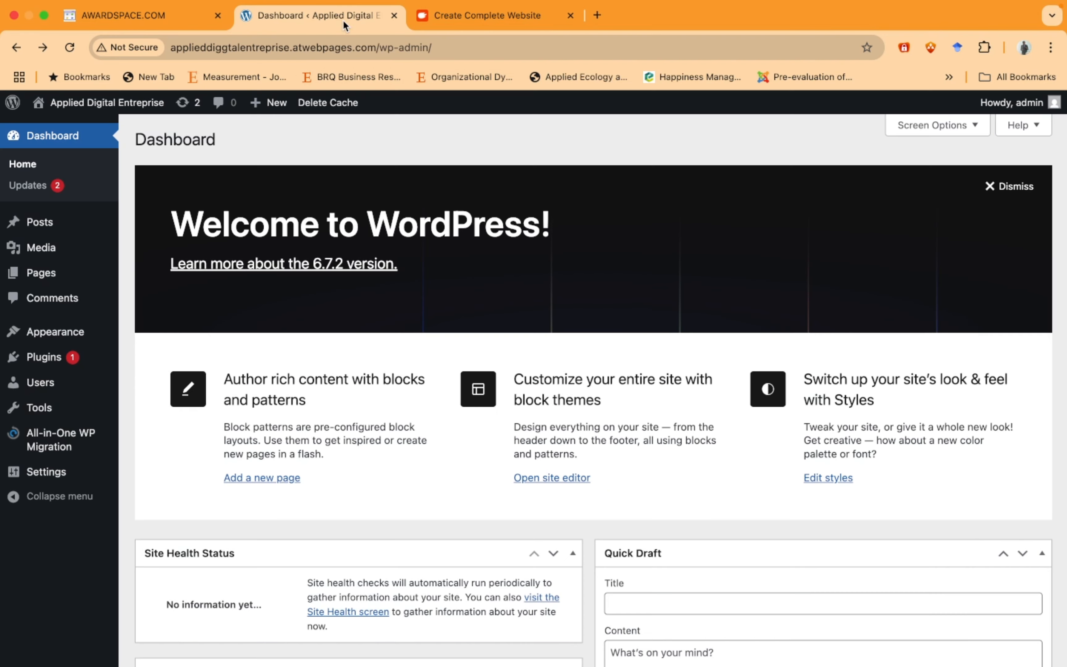
{"action": "left_click", "coordinate": [434, 28]}
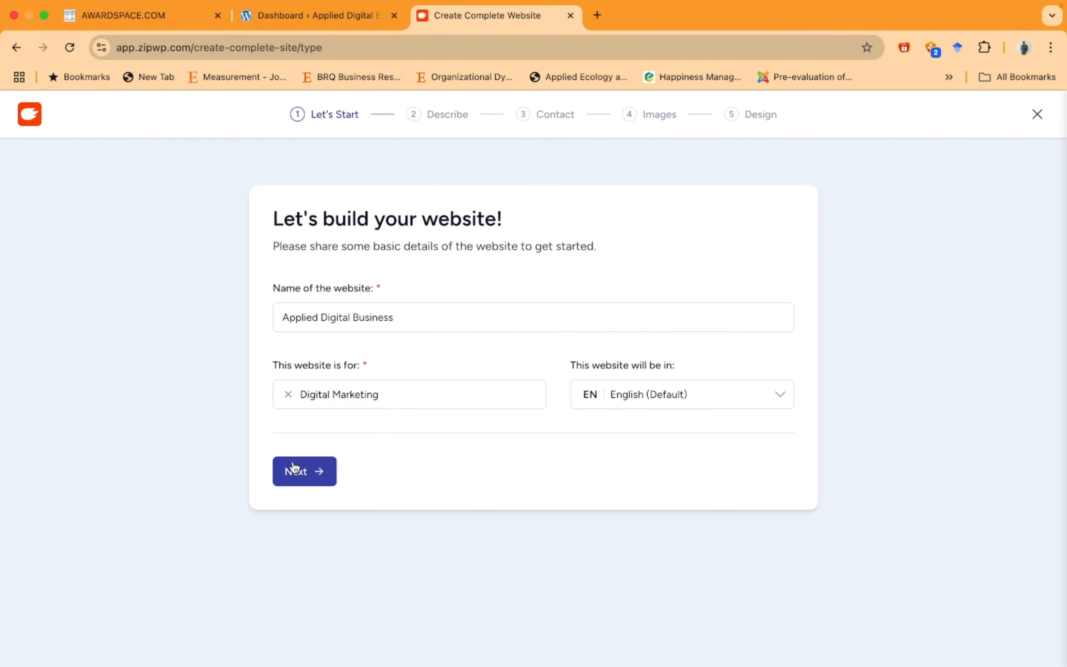
{"action": "left_click", "coordinate": [297, 470]}
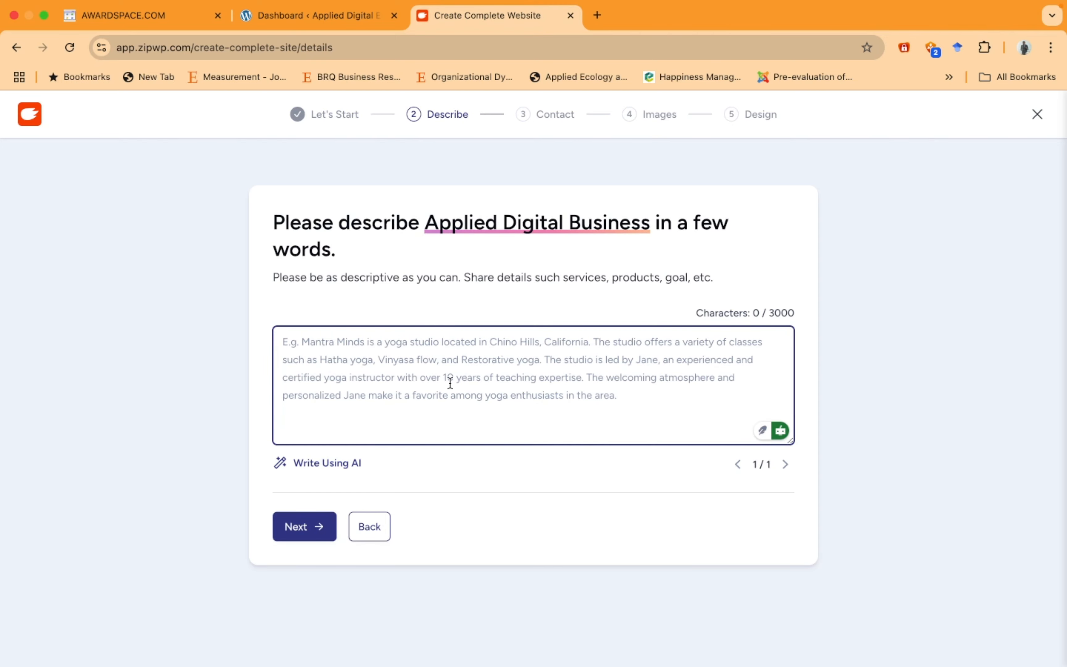
Generate the business description with AI, change its location to the UK and accept the contact details.
{"action": "left_click", "coordinate": [324, 467]}
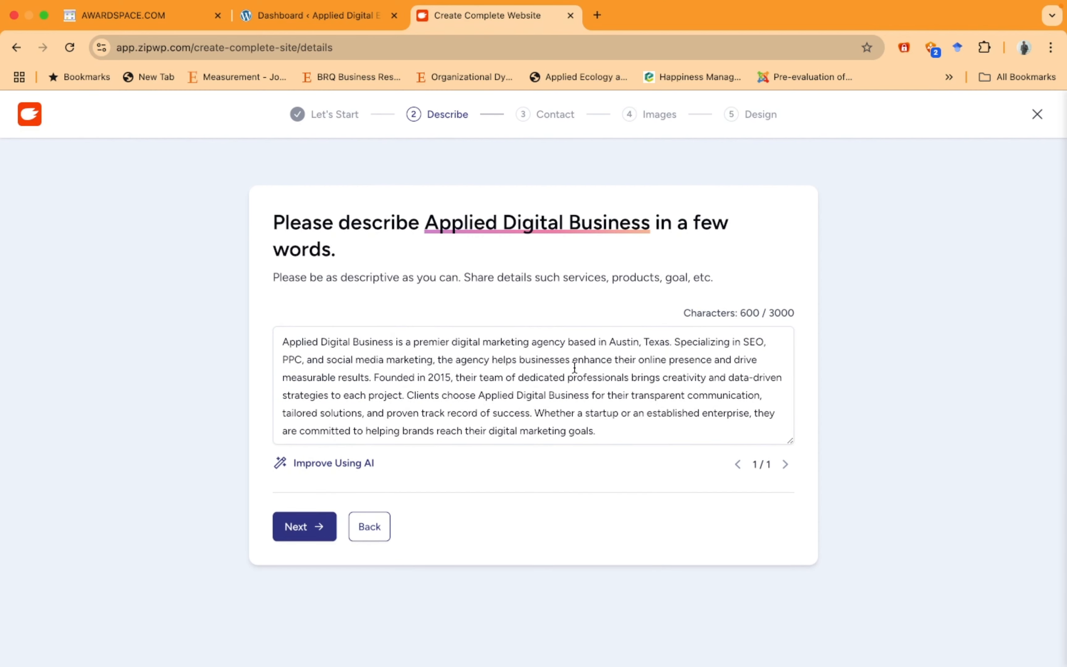
{"action": "left_click_drag", "start_coordinate": [609, 341], "coordinate": [668, 342]}
{"action": "type", "text": "UK"}
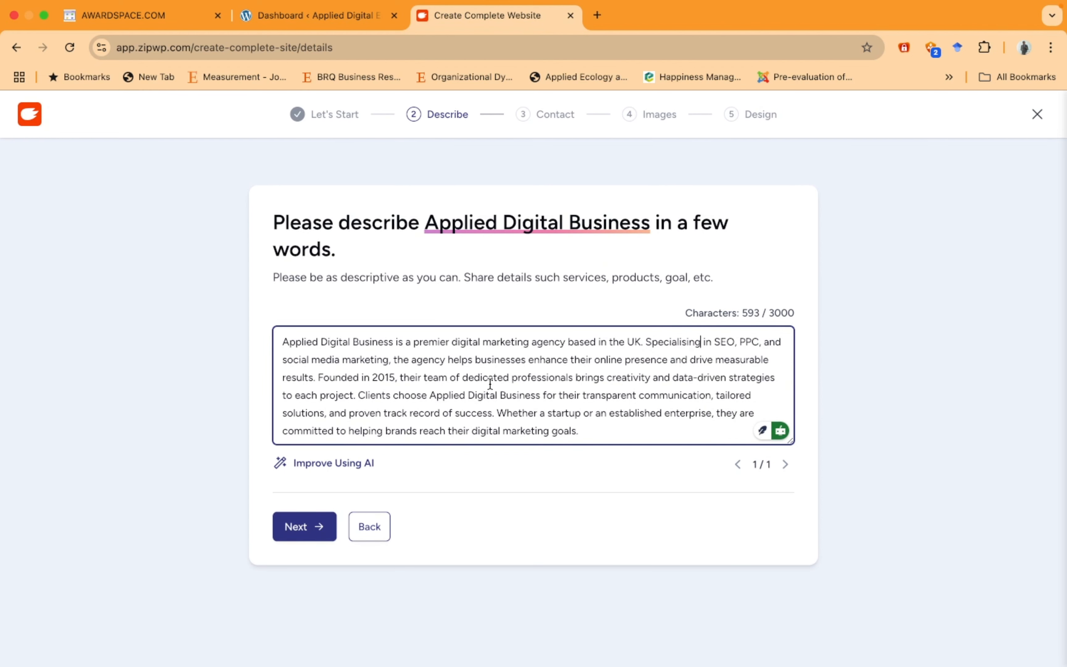
{"action": "left_click", "coordinate": [304, 527]}
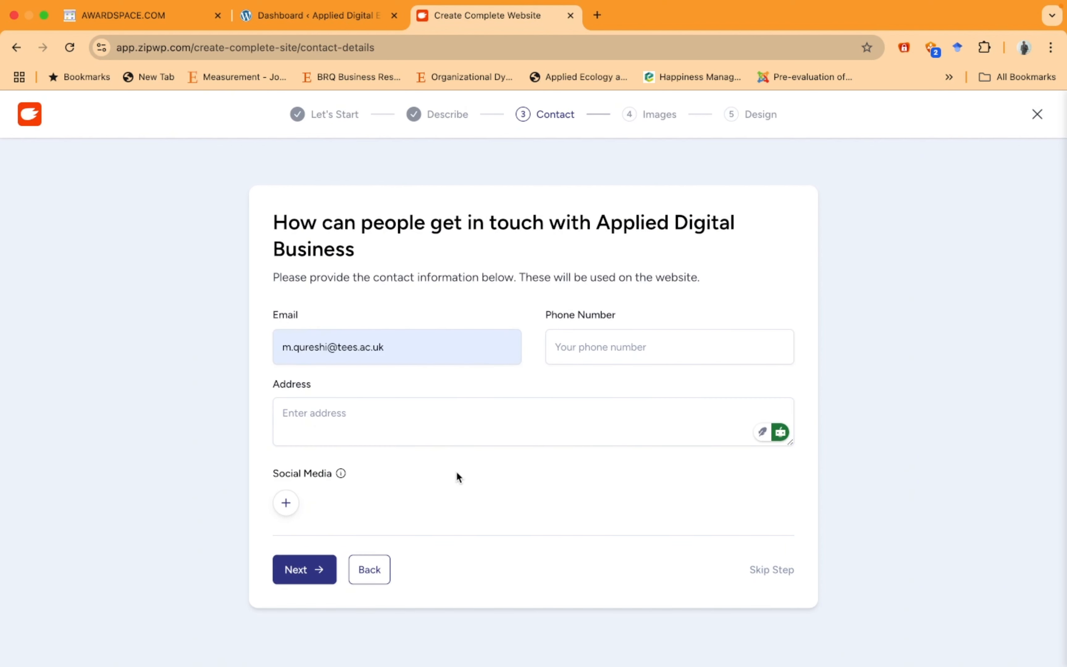
{"action": "left_click", "coordinate": [303, 579]}
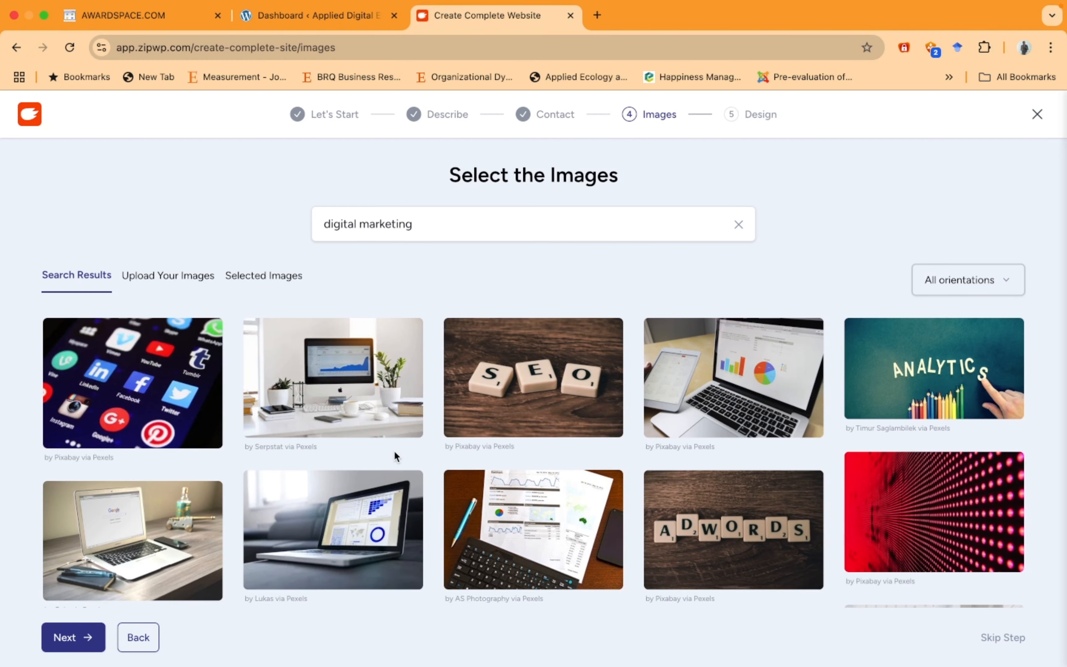
Select eight digital marketing stock images: the red-lit laptop, two women working, analytics laptop, SEO tiles, chart laptop, Analytics lettering, red lights and social app icons.
{"action": "scroll", "coordinate": [395, 451], "scroll_direction": "down", "scroll_amount": 5}
{"action": "scroll", "coordinate": [394, 450], "scroll_direction": "down", "scroll_amount": 15}
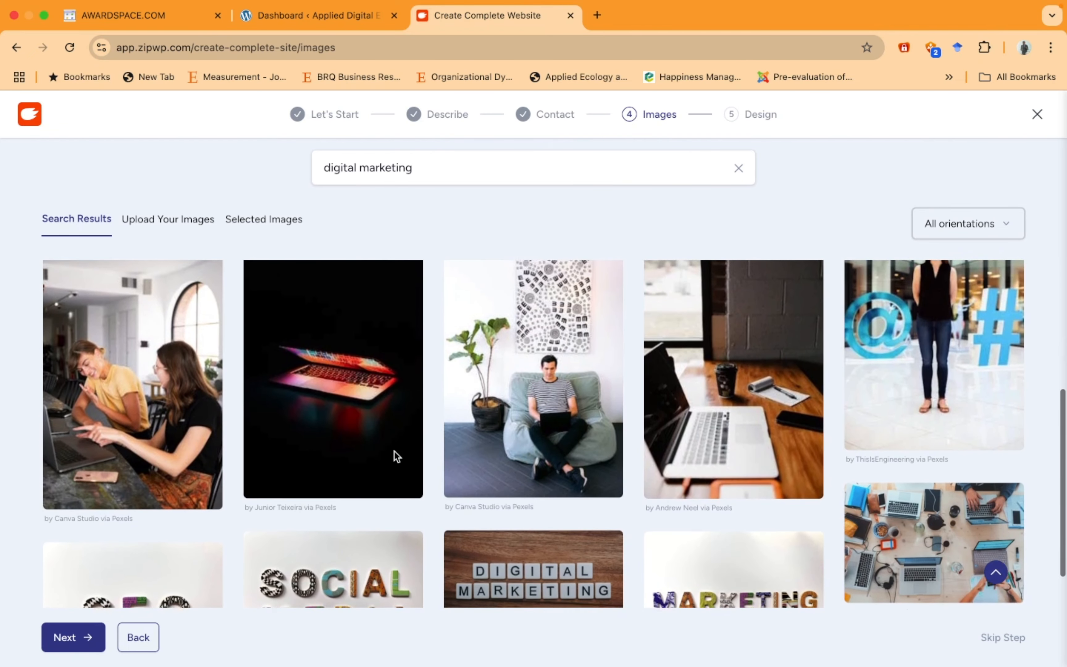
{"action": "left_click", "coordinate": [376, 435]}
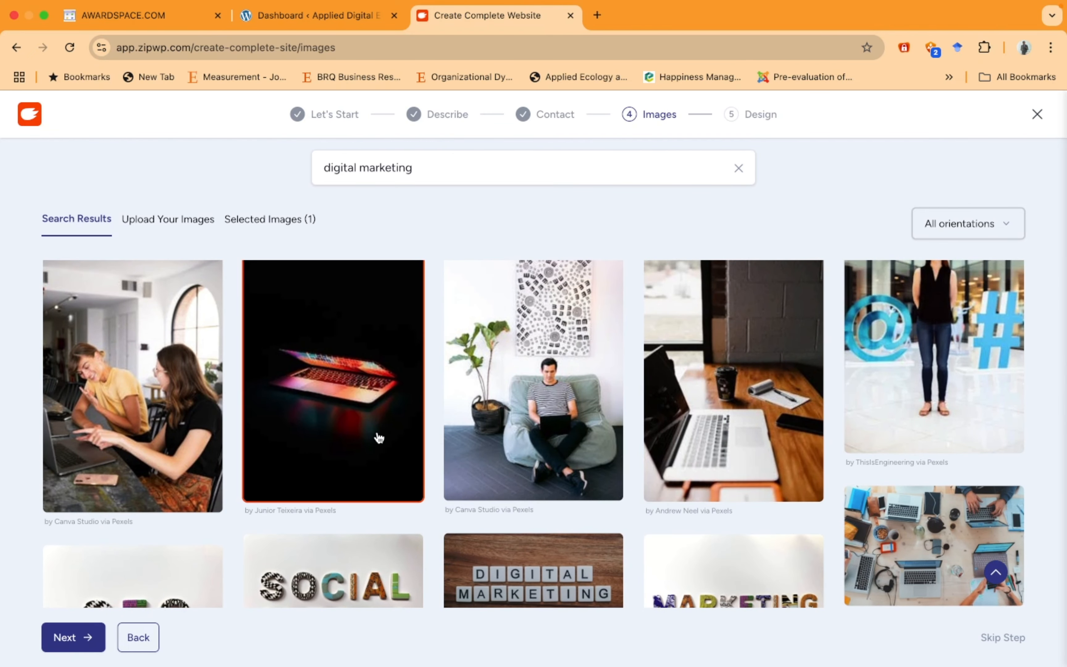
{"action": "left_click", "coordinate": [170, 399]}
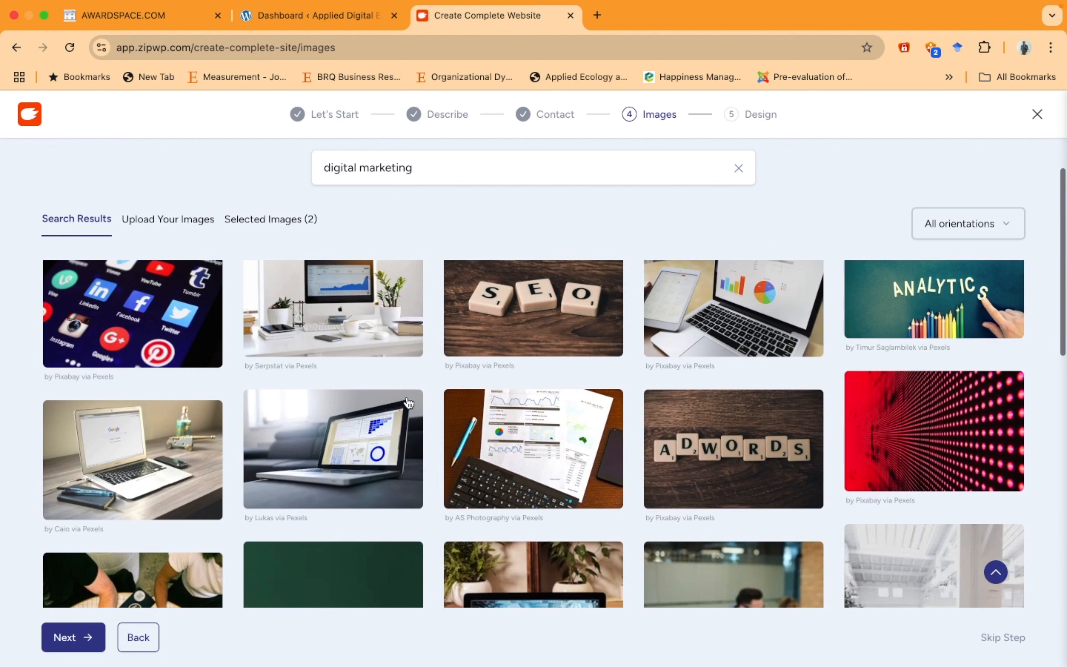
{"action": "left_click", "coordinate": [375, 448]}
{"action": "left_click", "coordinate": [486, 309]}
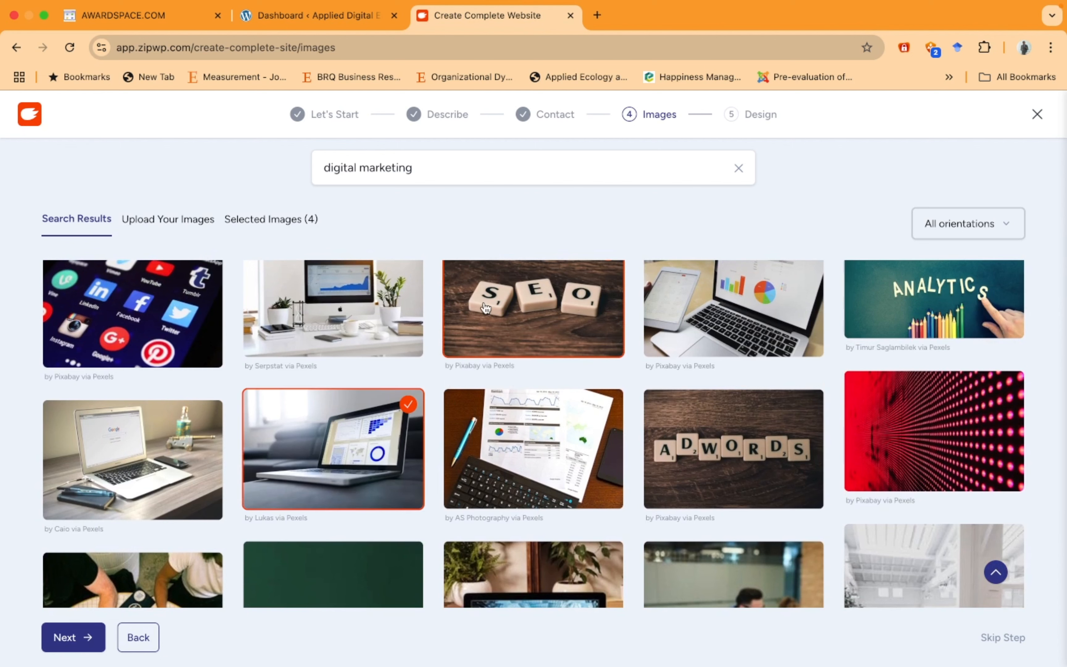
{"action": "left_click", "coordinate": [687, 314]}
{"action": "left_click", "coordinate": [900, 315]}
{"action": "left_click", "coordinate": [866, 444]}
{"action": "scroll", "coordinate": [866, 444], "scroll_direction": "down", "scroll_amount": 3}
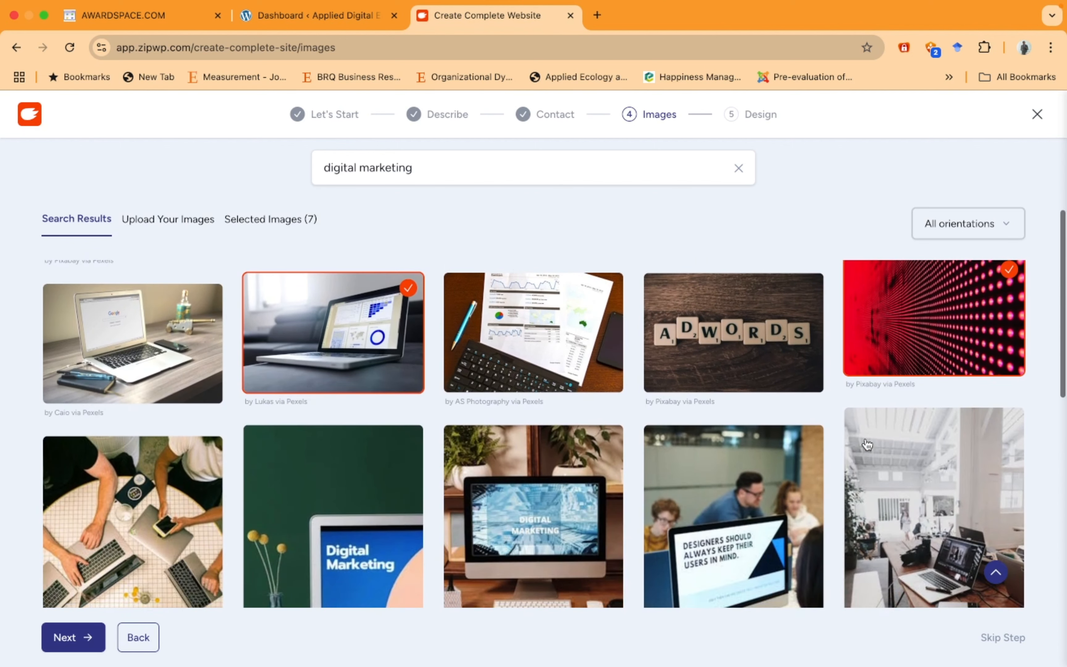
{"action": "scroll", "coordinate": [867, 444], "scroll_direction": "up", "scroll_amount": 4}
{"action": "left_click", "coordinate": [172, 390]}
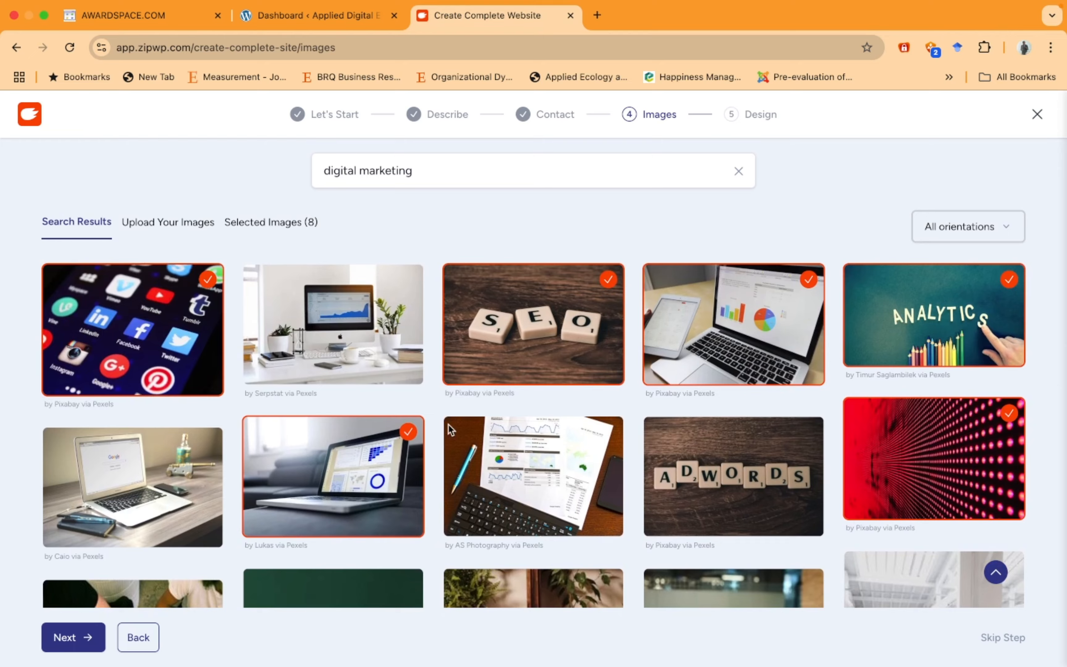
Add two more digital marketing images, including the bearded man in a meeting, and proceed to choosing the design.
{"action": "scroll", "coordinate": [652, 480], "scroll_direction": "down", "scroll_amount": 11}
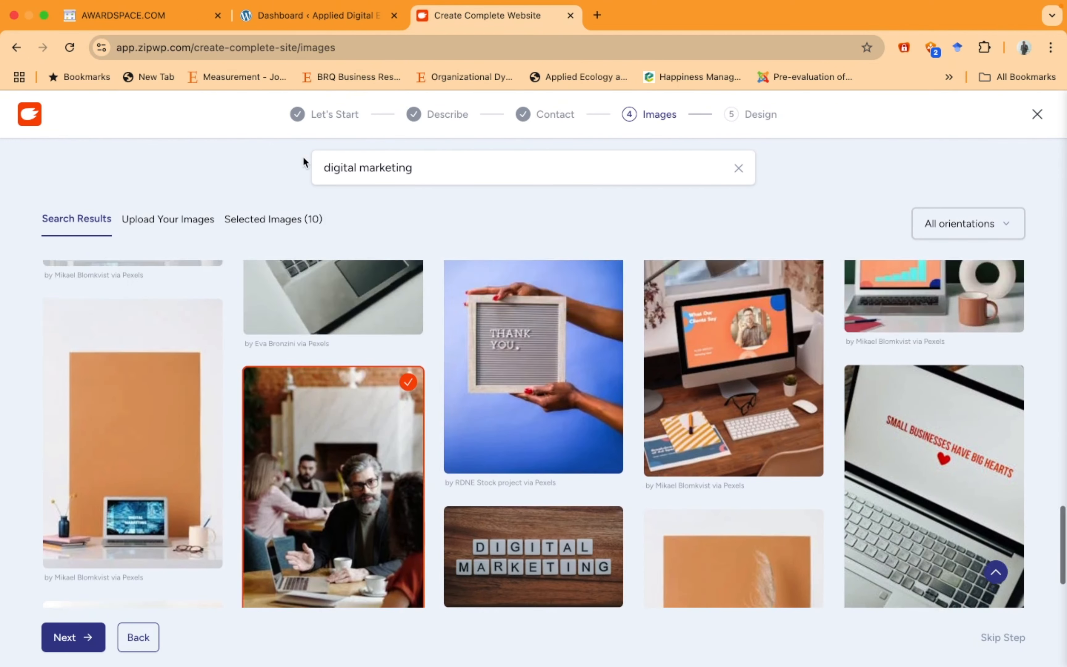
{"action": "scroll", "coordinate": [304, 163], "scroll_direction": "up", "scroll_amount": 15}
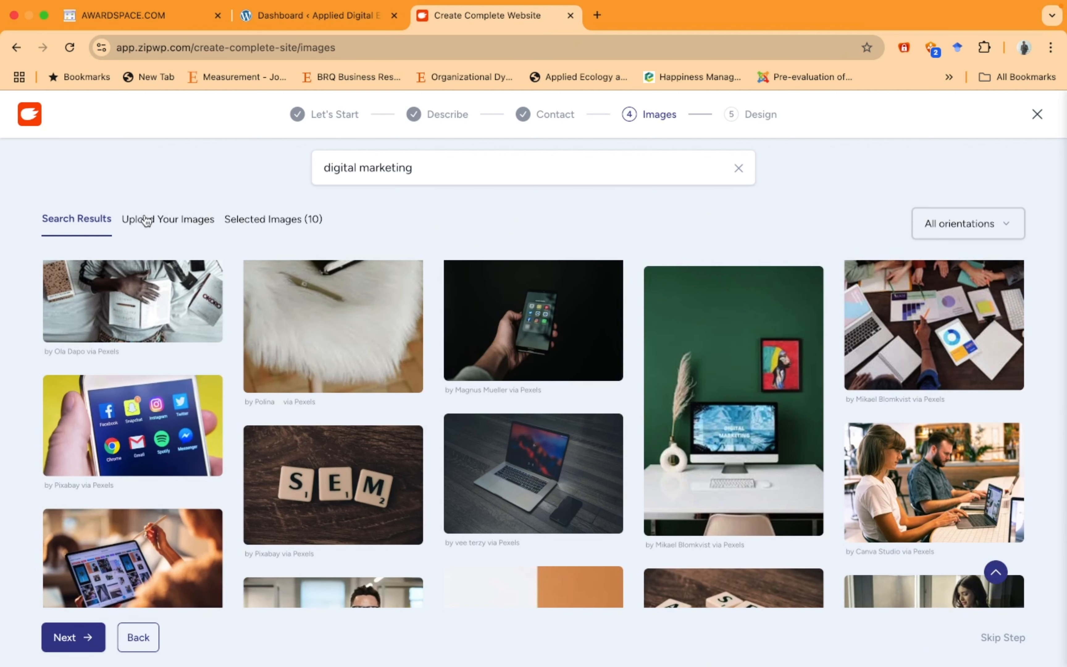
{"action": "scroll", "coordinate": [544, 300], "scroll_direction": "down", "scroll_amount": 15}
{"action": "scroll", "coordinate": [544, 300], "scroll_direction": "down", "scroll_amount": 10}
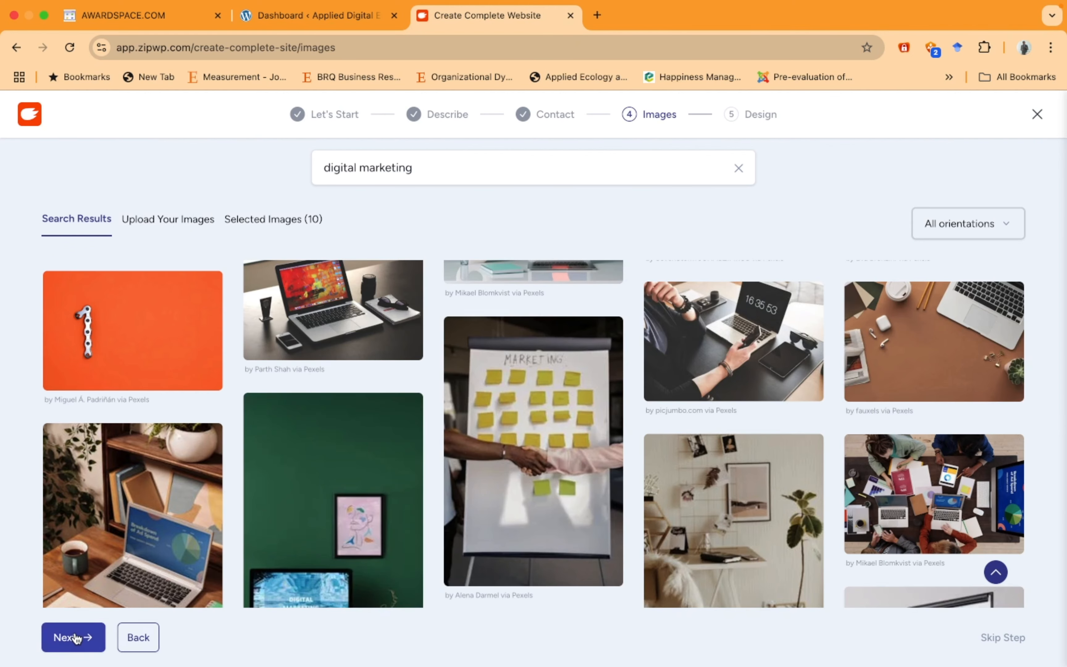
{"action": "left_click", "coordinate": [75, 637]}
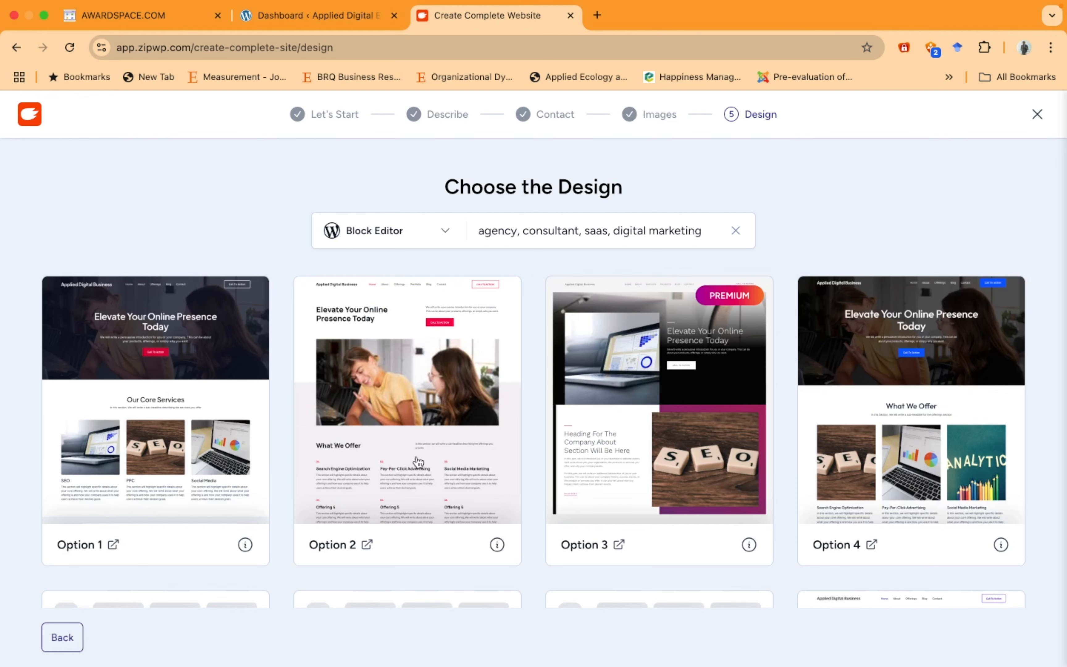
Browse the Block Editor designs, choose Option 32 and look through its full page preview.
{"action": "scroll", "coordinate": [637, 328], "scroll_direction": "down", "scroll_amount": 1}
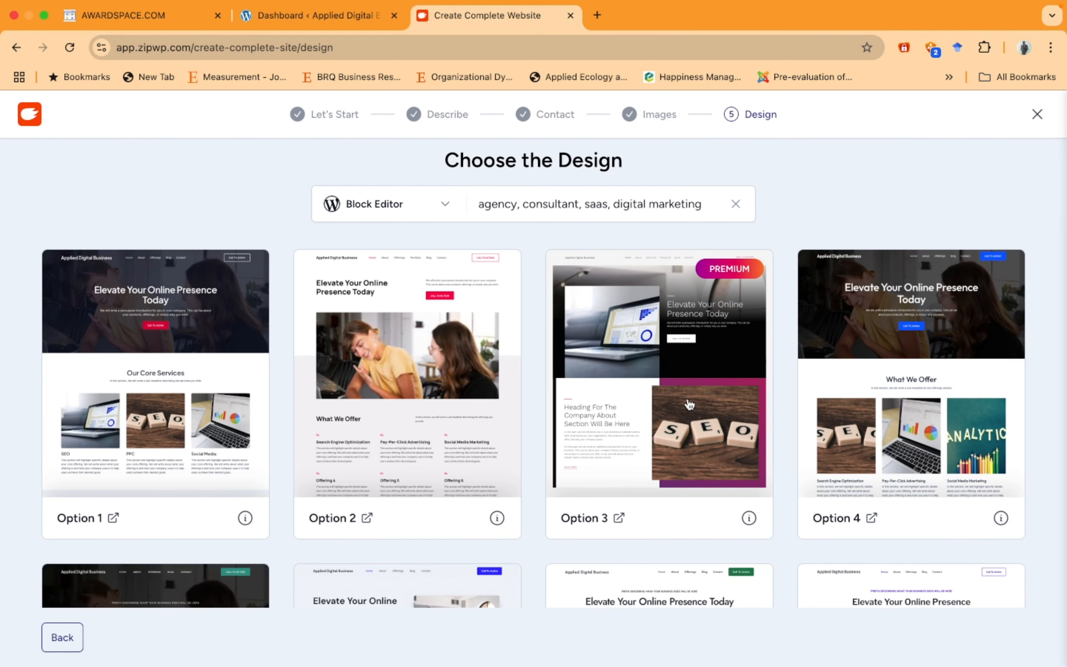
{"action": "scroll", "coordinate": [688, 397], "scroll_direction": "down", "scroll_amount": 4}
{"action": "scroll", "coordinate": [688, 405], "scroll_direction": "down", "scroll_amount": 3}
{"action": "scroll", "coordinate": [868, 303], "scroll_direction": "down", "scroll_amount": 15}
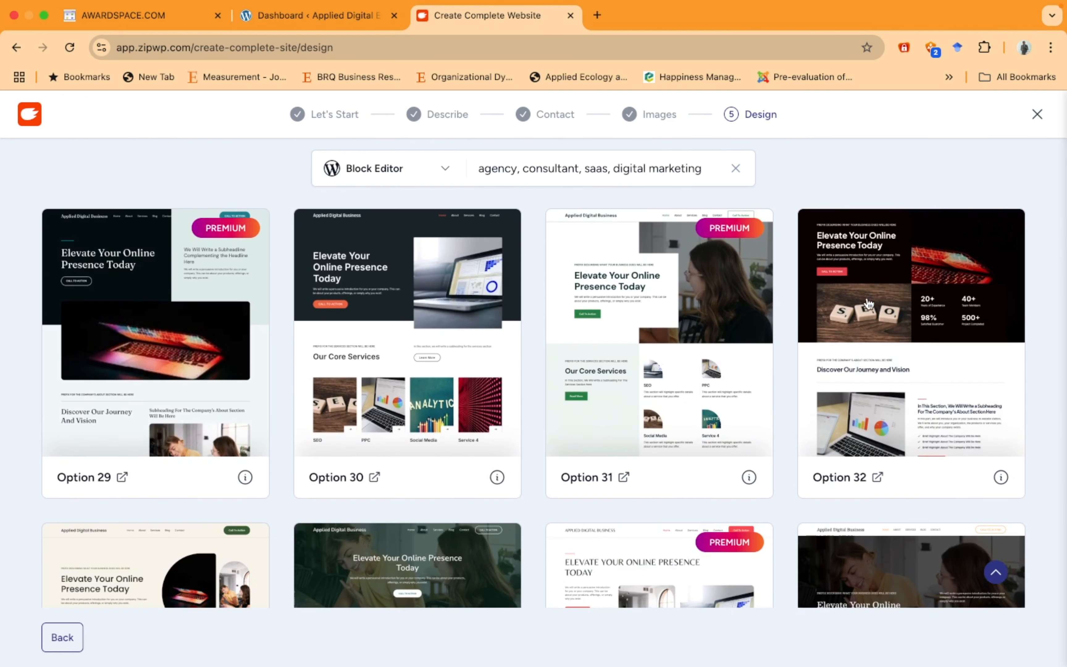
{"action": "scroll", "coordinate": [867, 303], "scroll_direction": "up", "scroll_amount": 5}
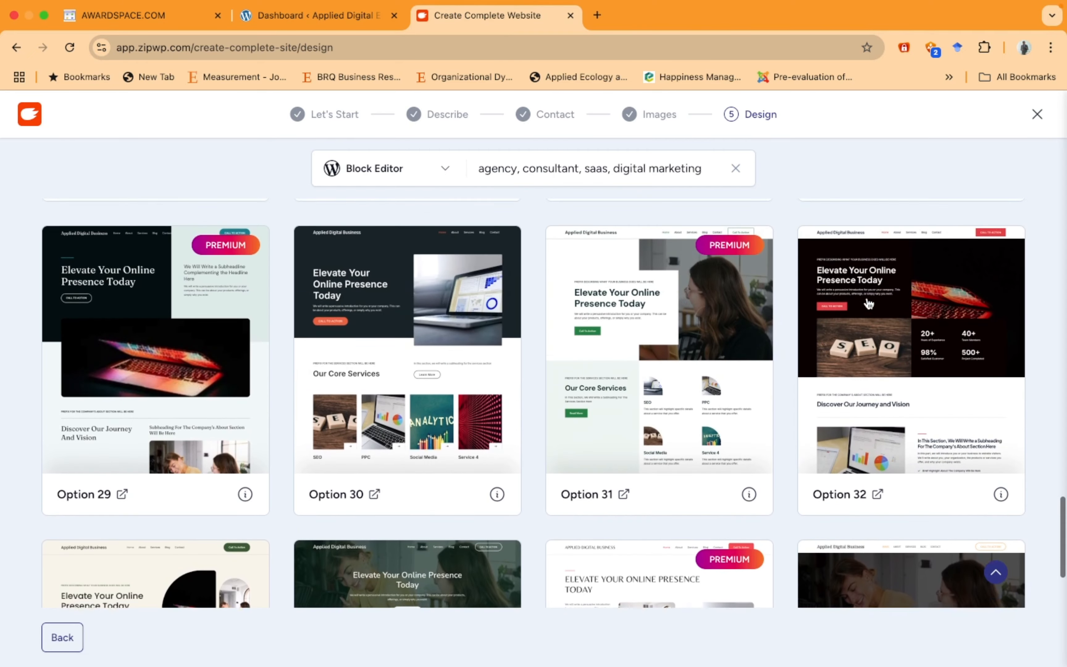
{"action": "left_click", "coordinate": [872, 309]}
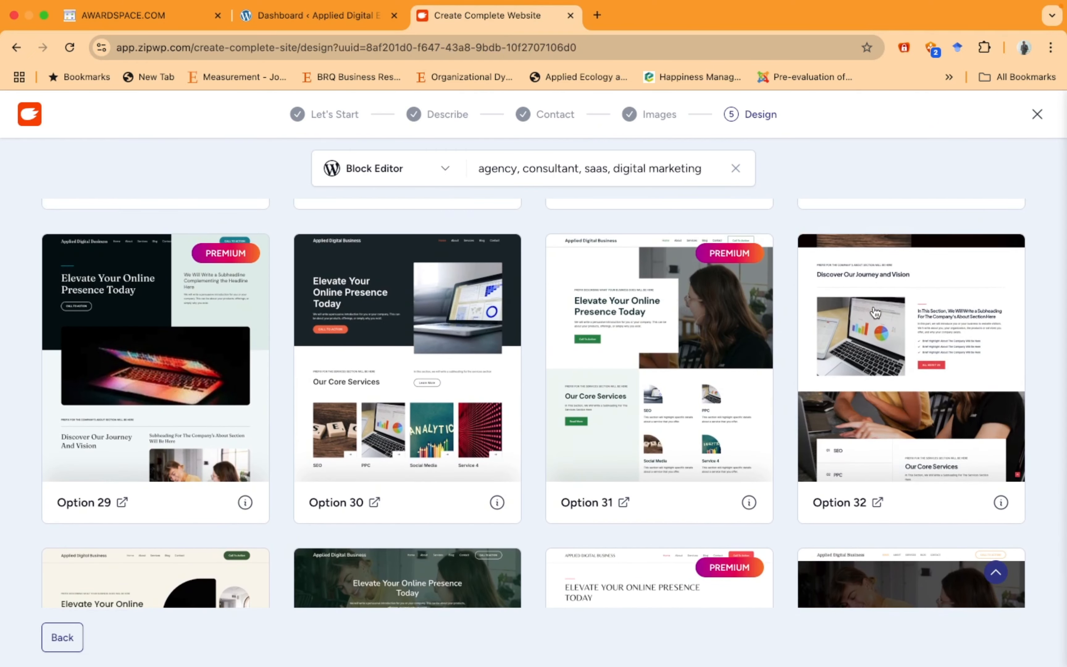
{"action": "scroll", "coordinate": [756, 324], "scroll_direction": "down", "scroll_amount": 5}
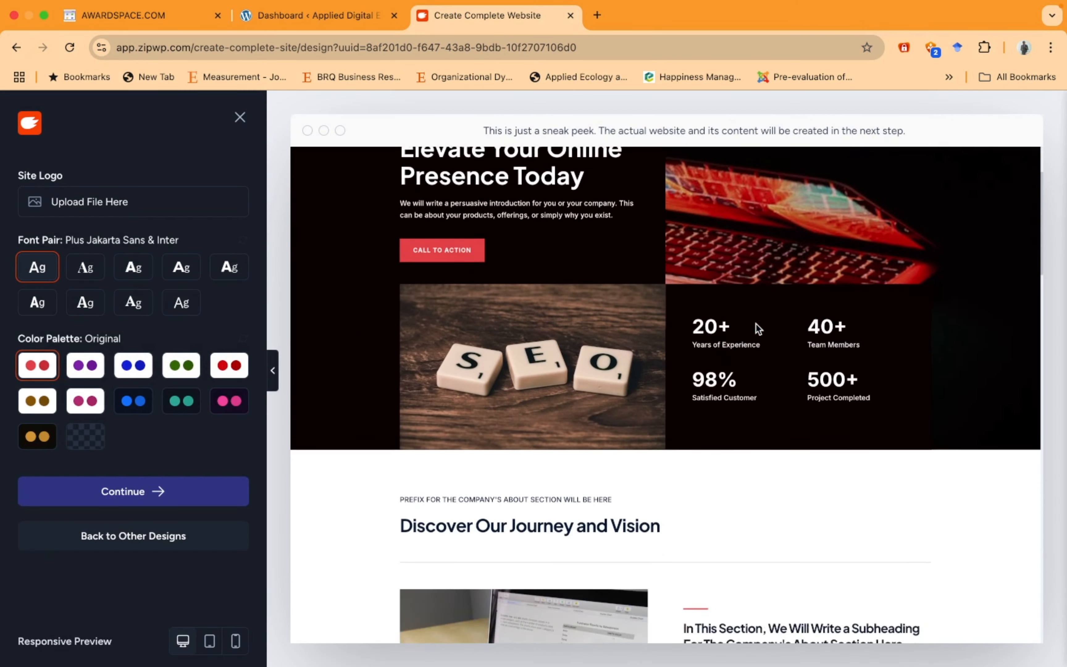
{"action": "scroll", "coordinate": [755, 326], "scroll_direction": "down", "scroll_amount": 15}
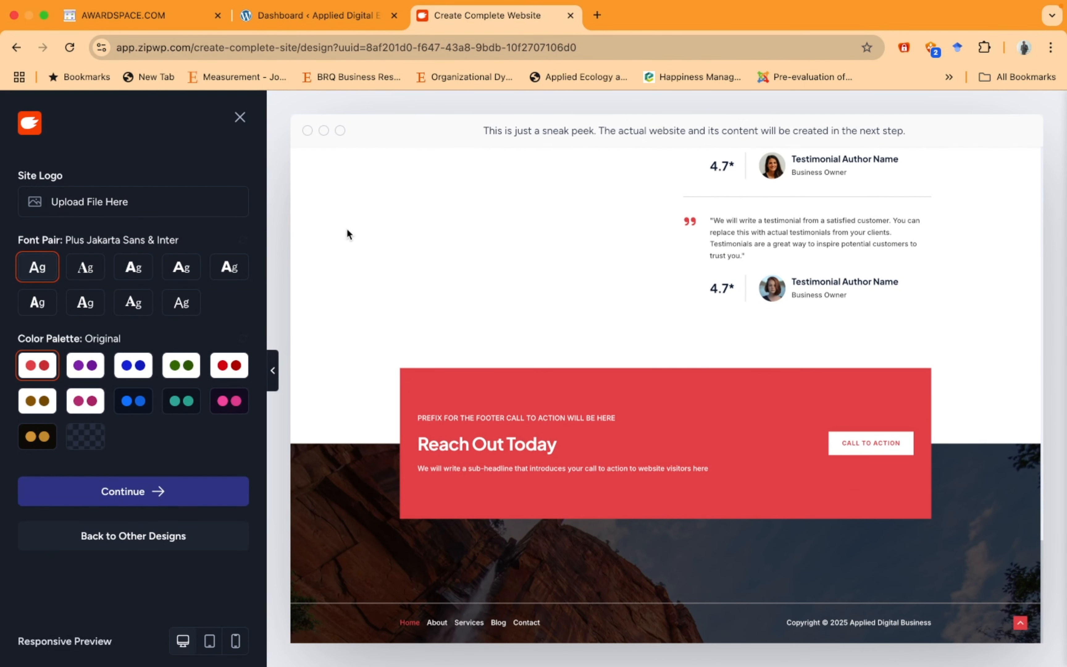
Try several color palettes on the design, including Style 7, Style 1, Style 3 and Style 10, and return to Original.
{"action": "left_click", "coordinate": [133, 402]}
{"action": "scroll", "coordinate": [508, 366], "scroll_direction": "up", "scroll_amount": 20}
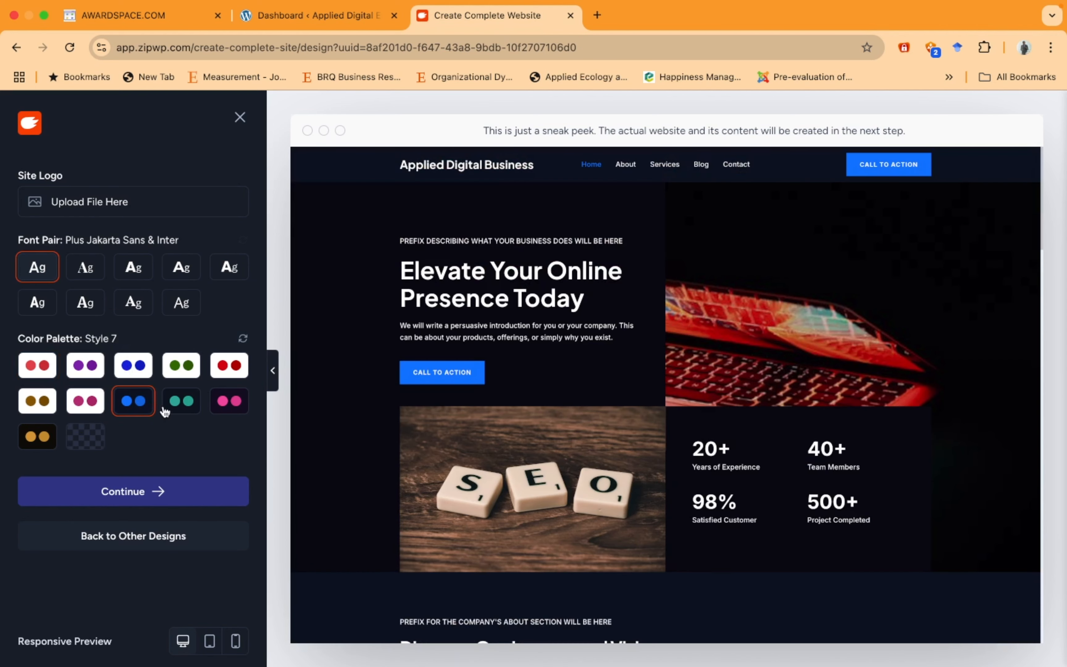
{"action": "left_click", "coordinate": [180, 403]}
{"action": "left_click", "coordinate": [85, 365]}
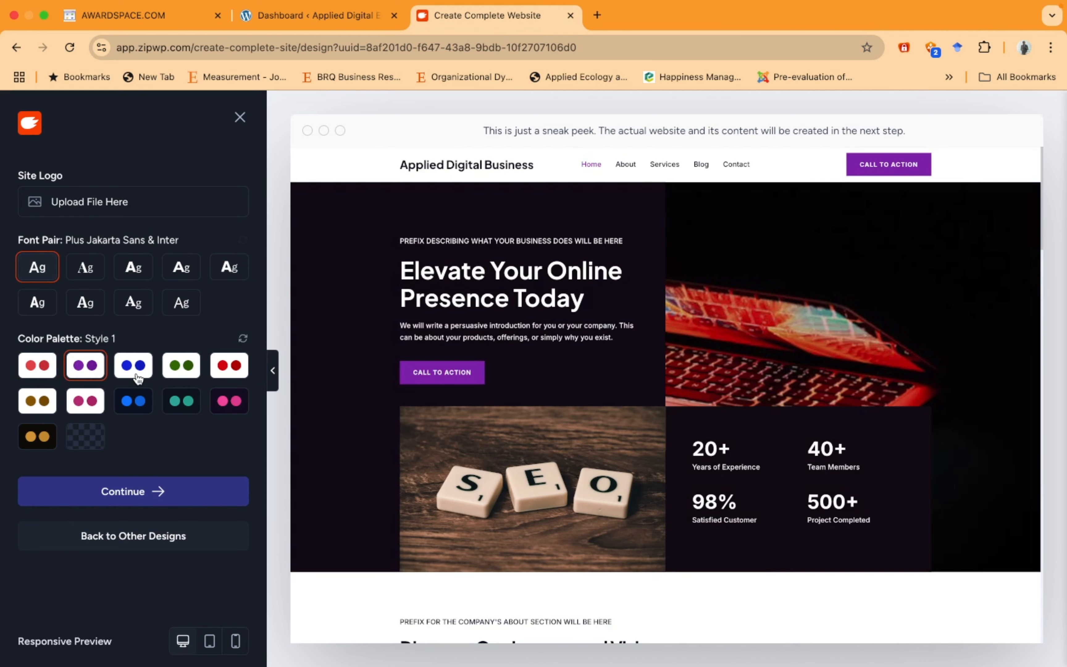
{"action": "left_click", "coordinate": [133, 365]}
{"action": "left_click", "coordinate": [181, 370]}
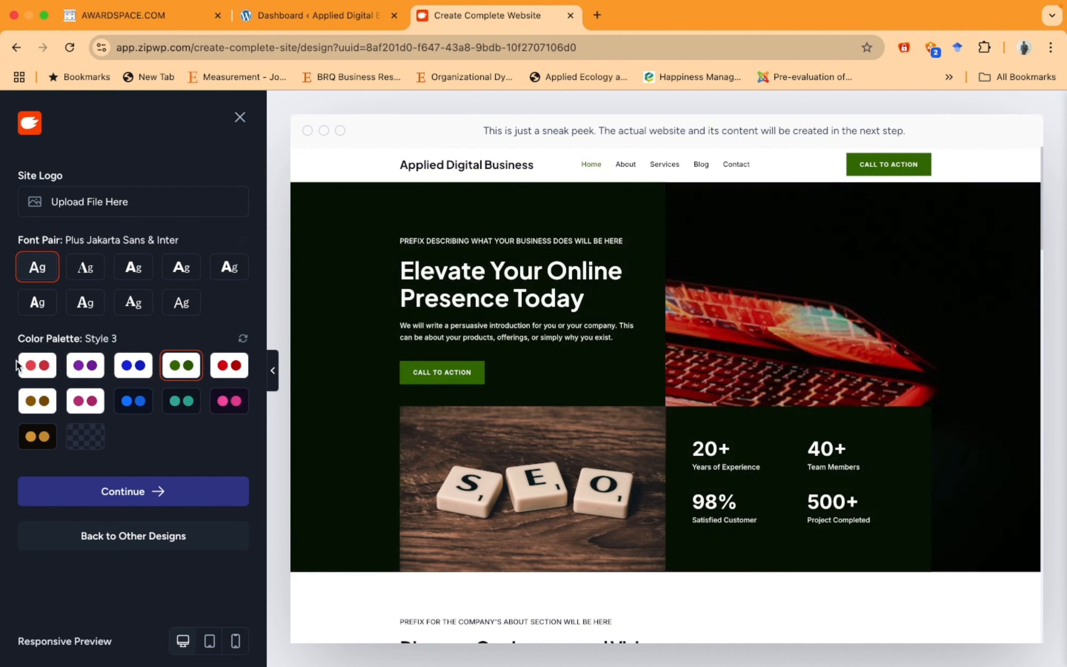
{"action": "left_click", "coordinate": [29, 366]}
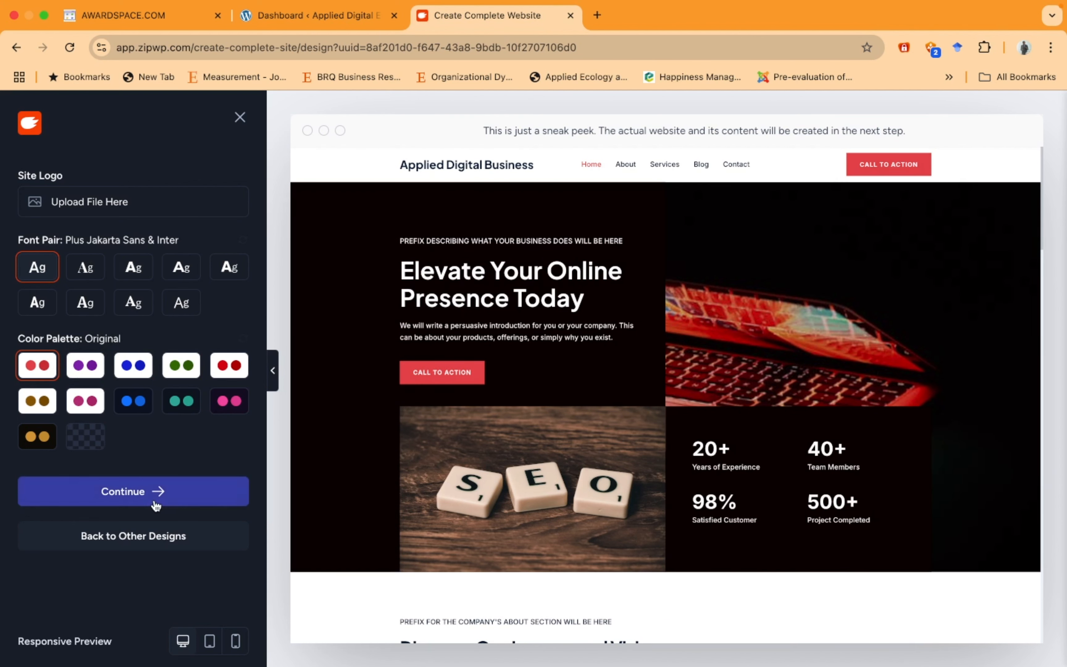
{"action": "left_click", "coordinate": [37, 437]}
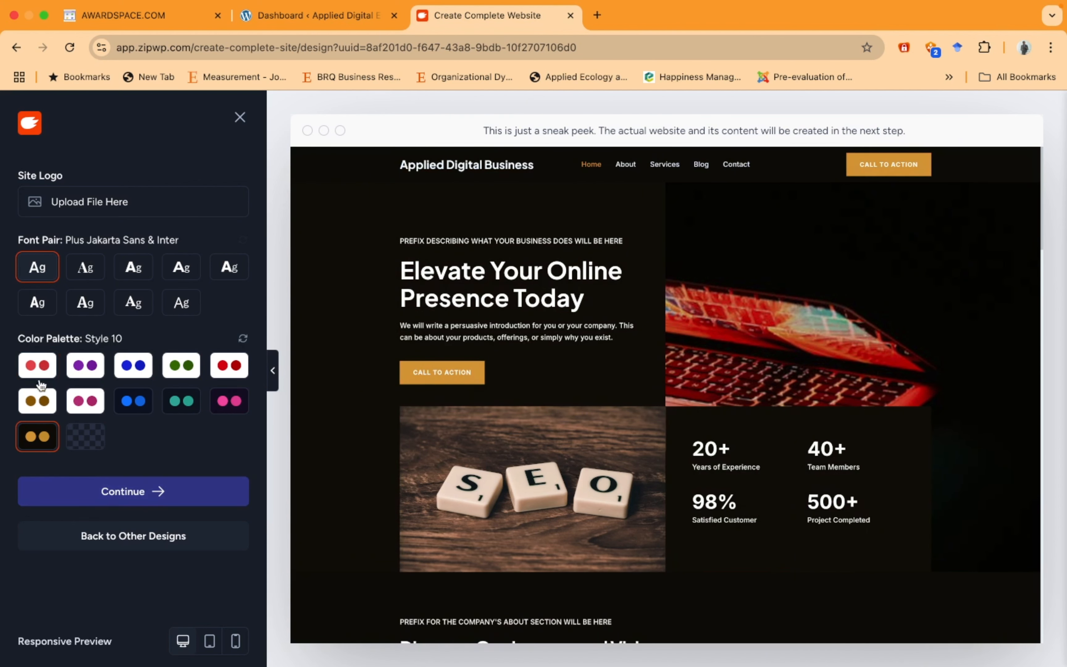
{"action": "left_click", "coordinate": [37, 365]}
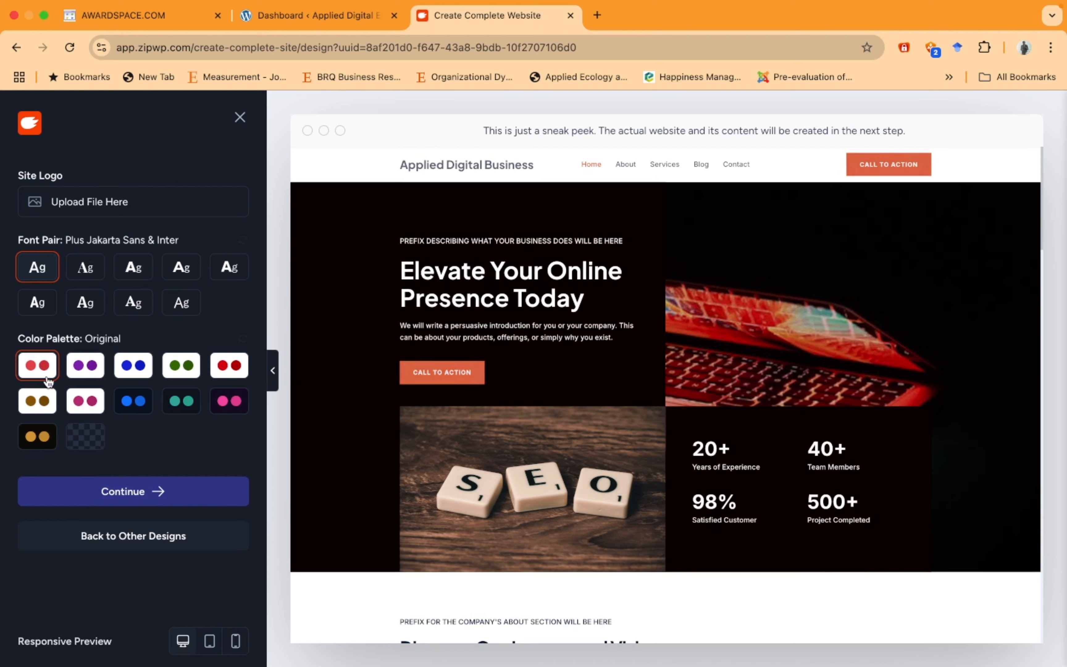
Accept the design, add the Free Live Chat feature and start building the website with the reviewed business details.
{"action": "left_click", "coordinate": [131, 498]}
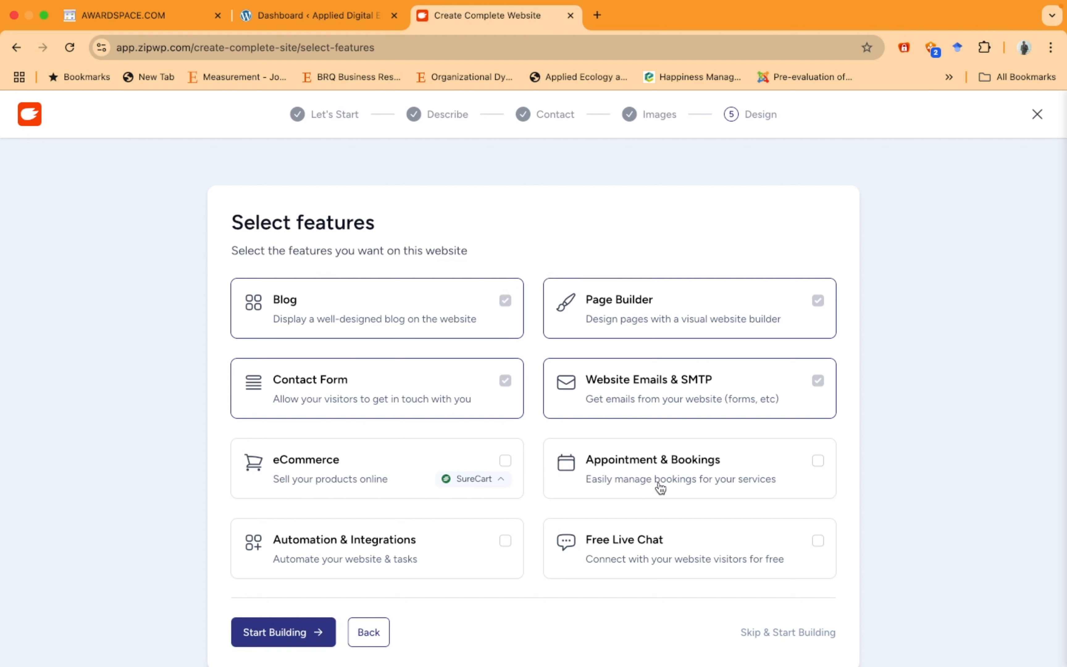
{"action": "left_click", "coordinate": [818, 542]}
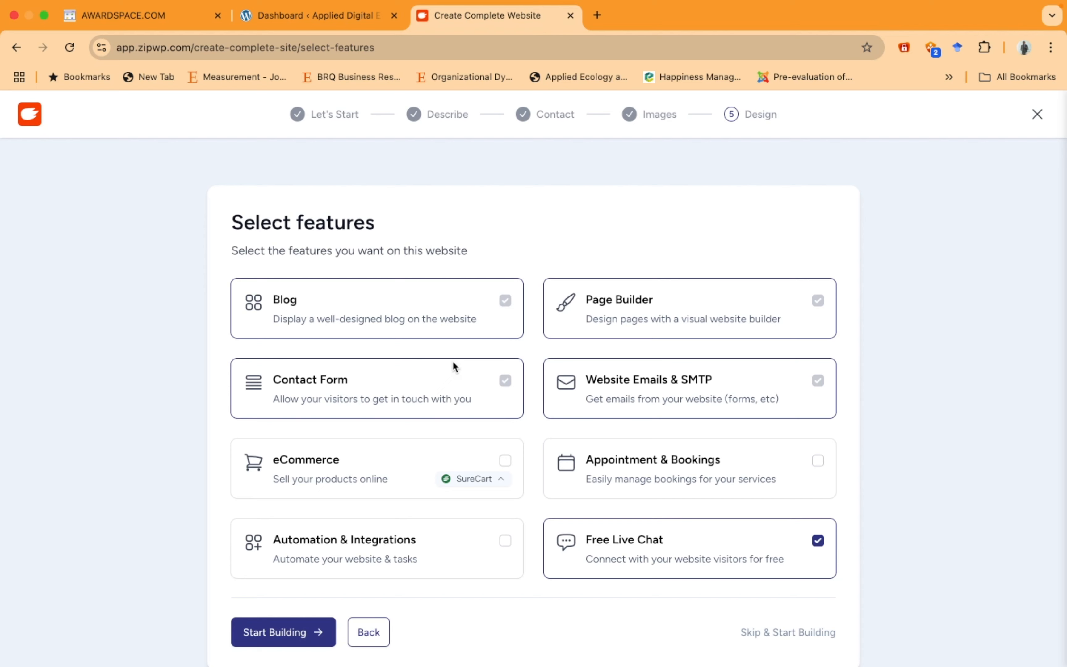
{"action": "scroll", "coordinate": [454, 366], "scroll_direction": "down", "scroll_amount": 2}
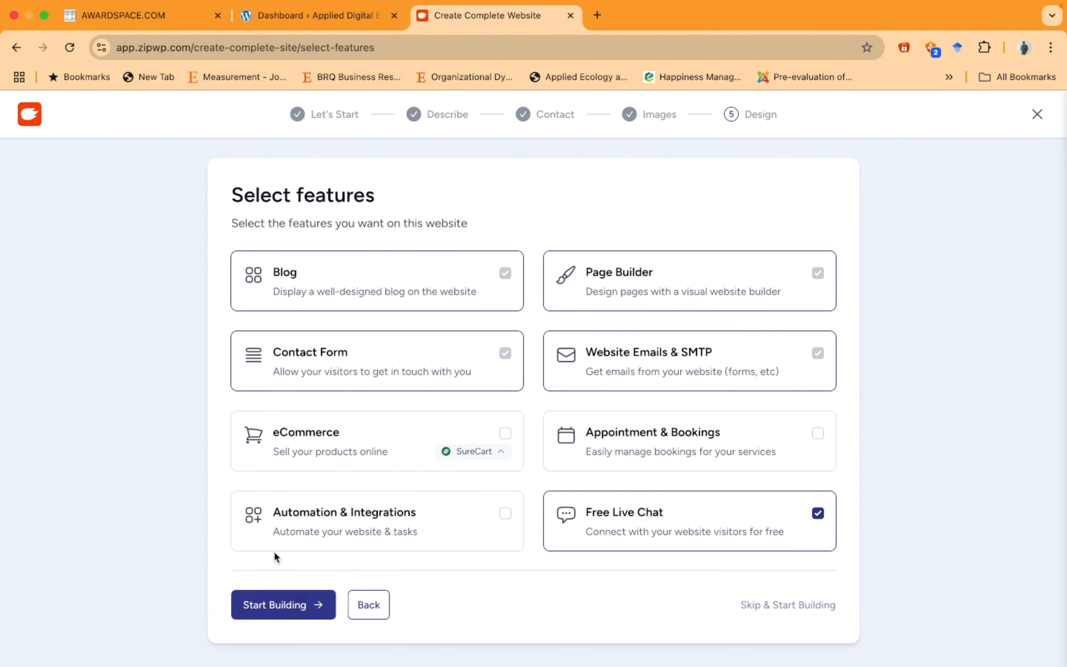
{"action": "left_click", "coordinate": [282, 610]}
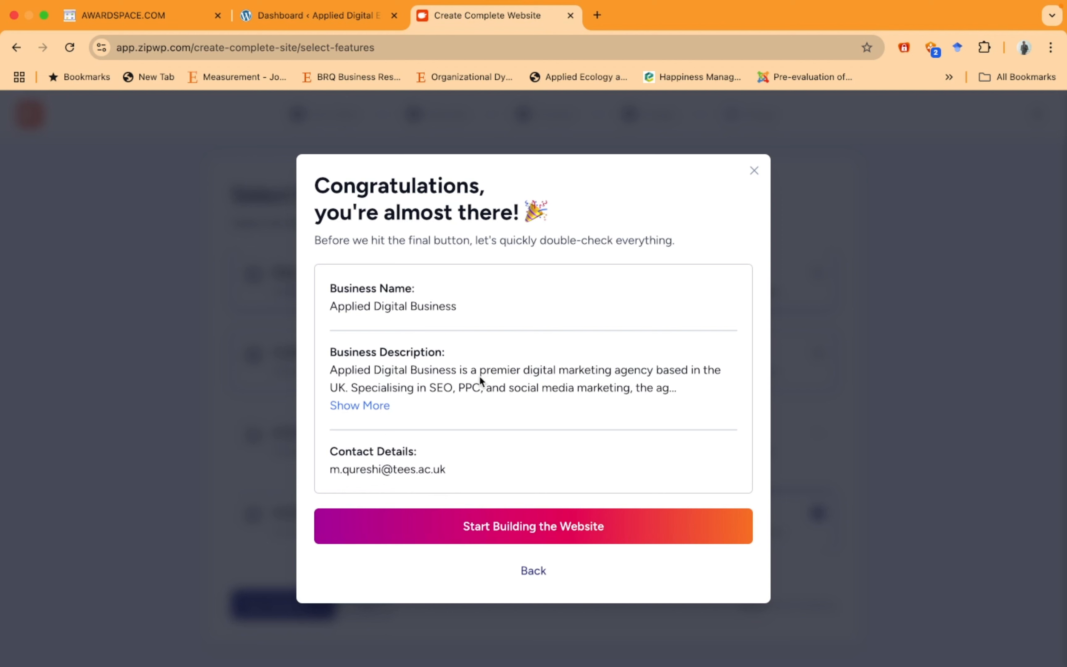
{"action": "left_click", "coordinate": [563, 527]}
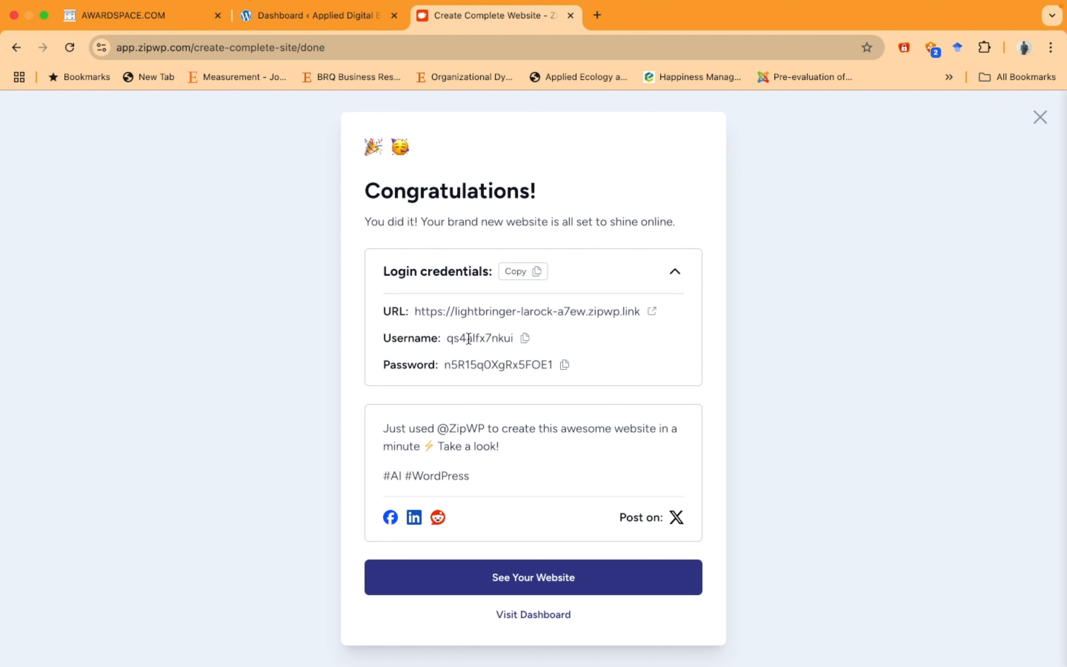
Open the finished Applied Digital Business website, look through its home page and dismiss the upgrade notice.
{"action": "left_click", "coordinate": [561, 576]}
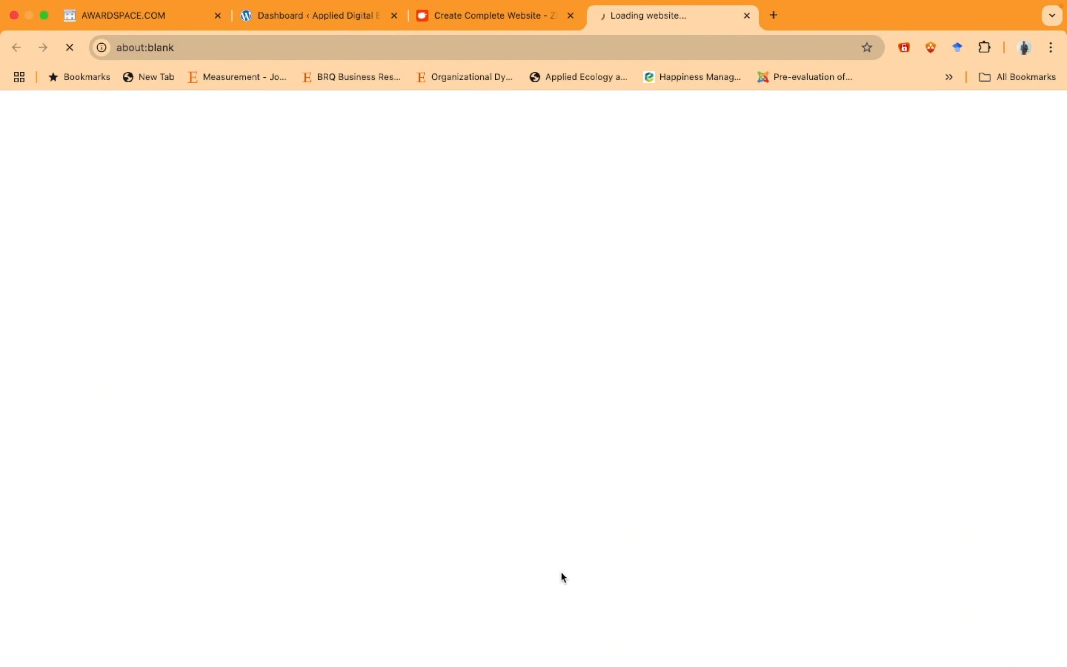
{"action": "scroll", "coordinate": [489, 405], "scroll_direction": "down", "scroll_amount": 15}
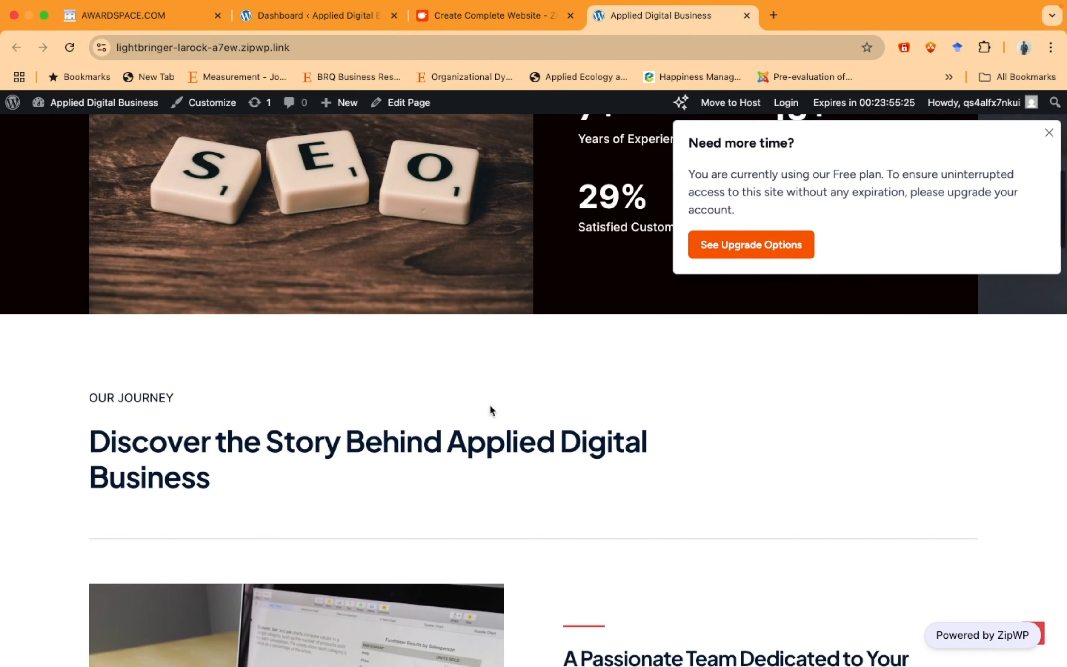
{"action": "scroll", "coordinate": [490, 407], "scroll_direction": "down", "scroll_amount": 8}
{"action": "scroll", "coordinate": [489, 404], "scroll_direction": "up", "scroll_amount": 20}
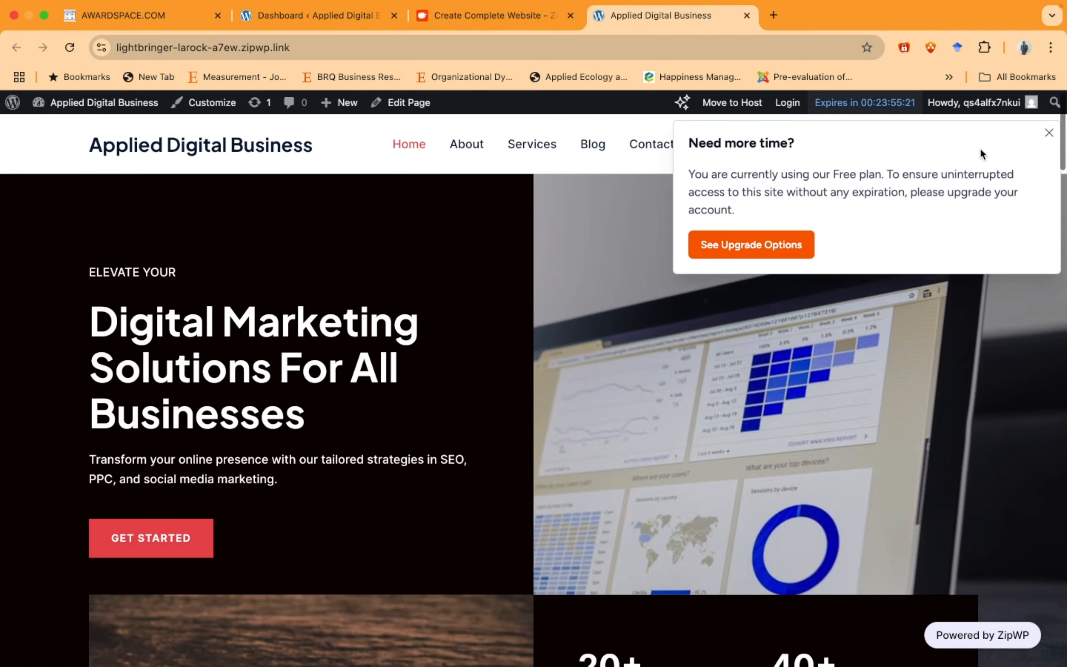
{"action": "left_click", "coordinate": [1048, 132]}
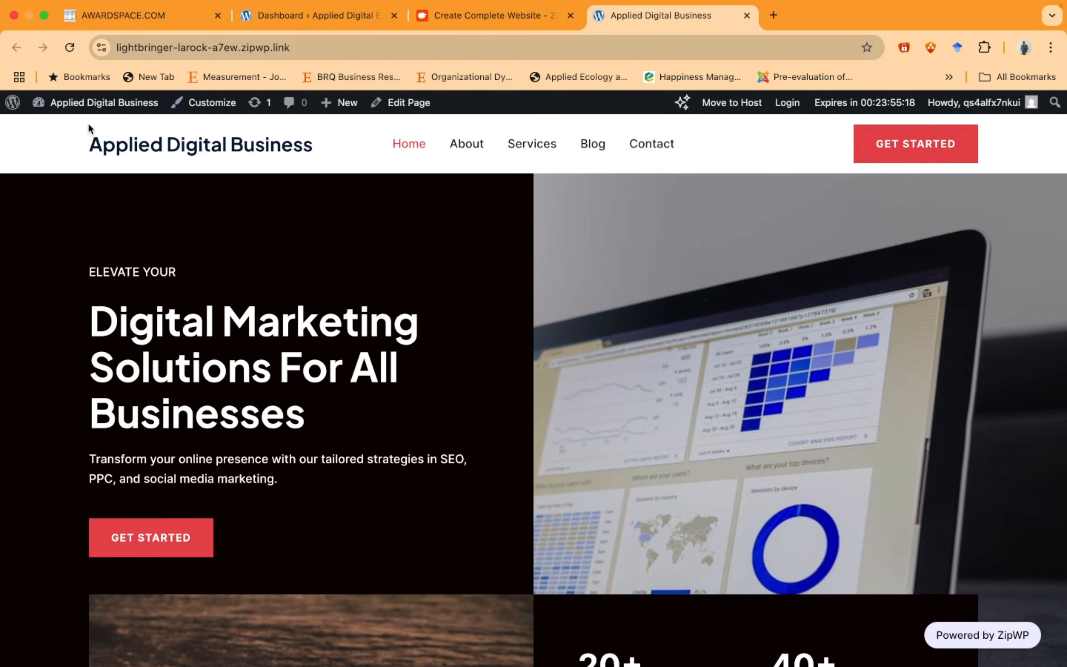
In the ZipWP site's admin, search the plugin directory for wpvivid, and install and activate WPvivid Backup & Migration.
{"action": "mouse_move", "coordinate": [74, 110]}
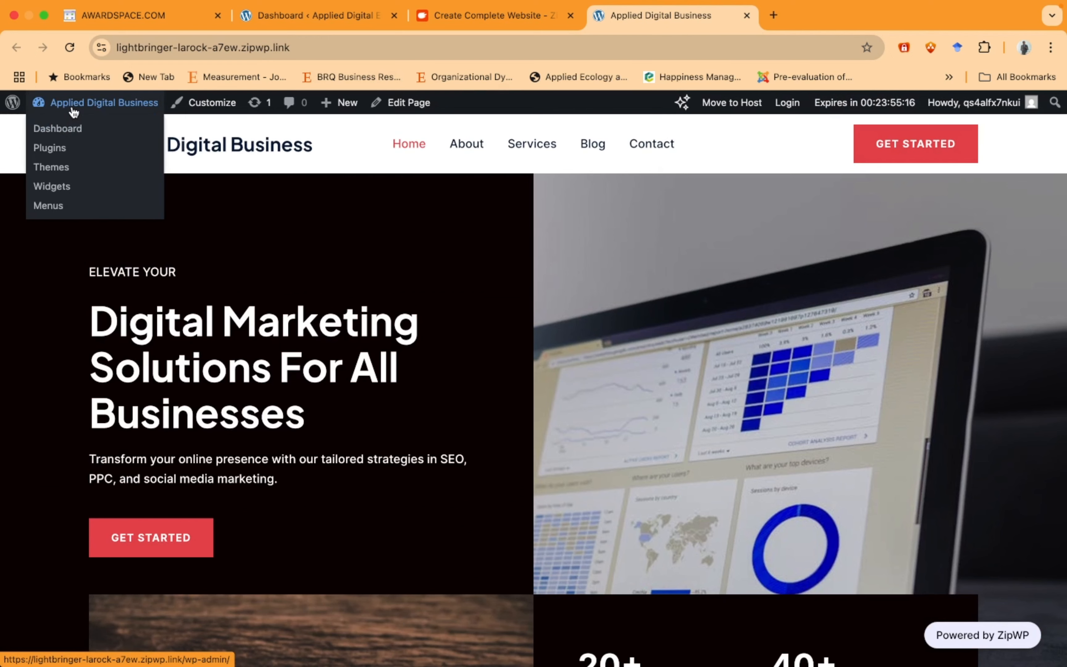
{"action": "left_click", "coordinate": [58, 129]}
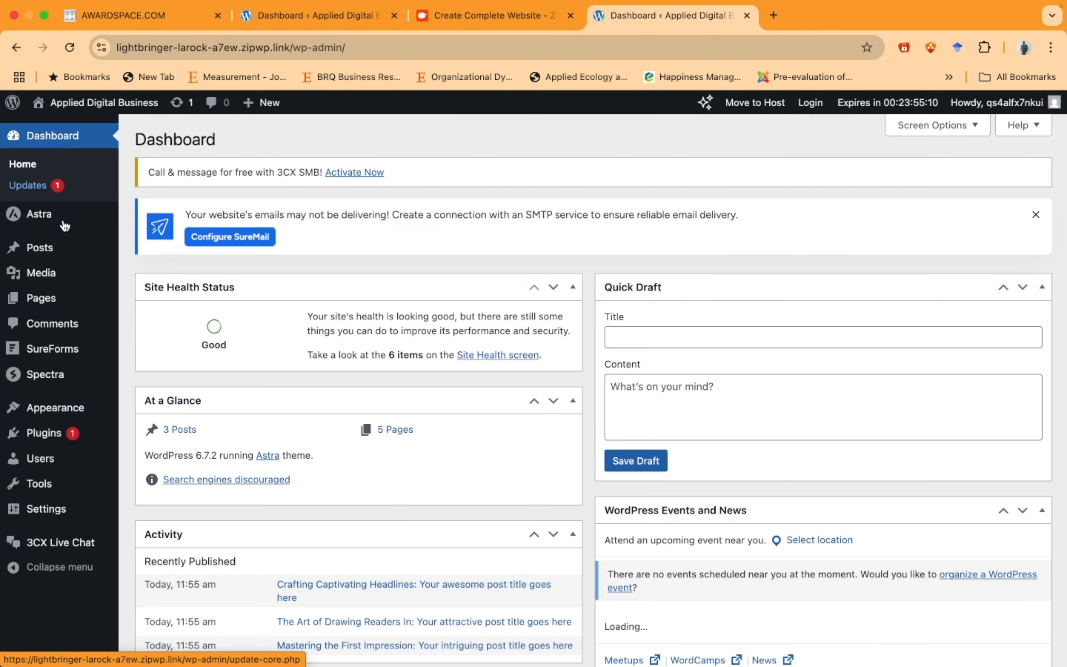
{"action": "mouse_move", "coordinate": [42, 434]}
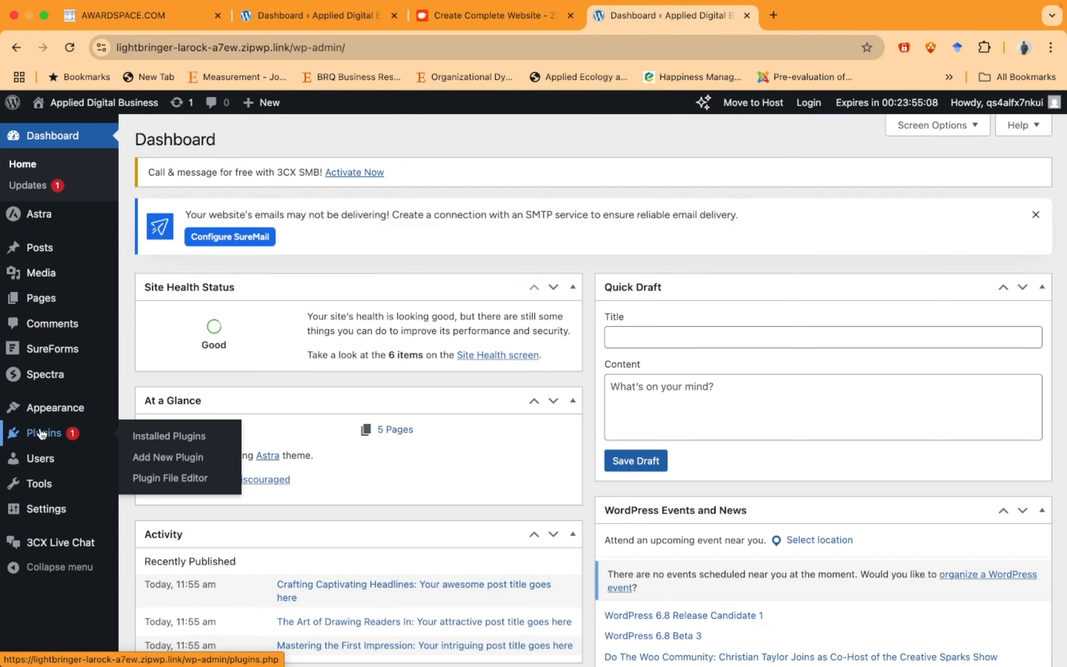
{"action": "left_click", "coordinate": [168, 457]}
{"action": "left_click", "coordinate": [800, 289]}
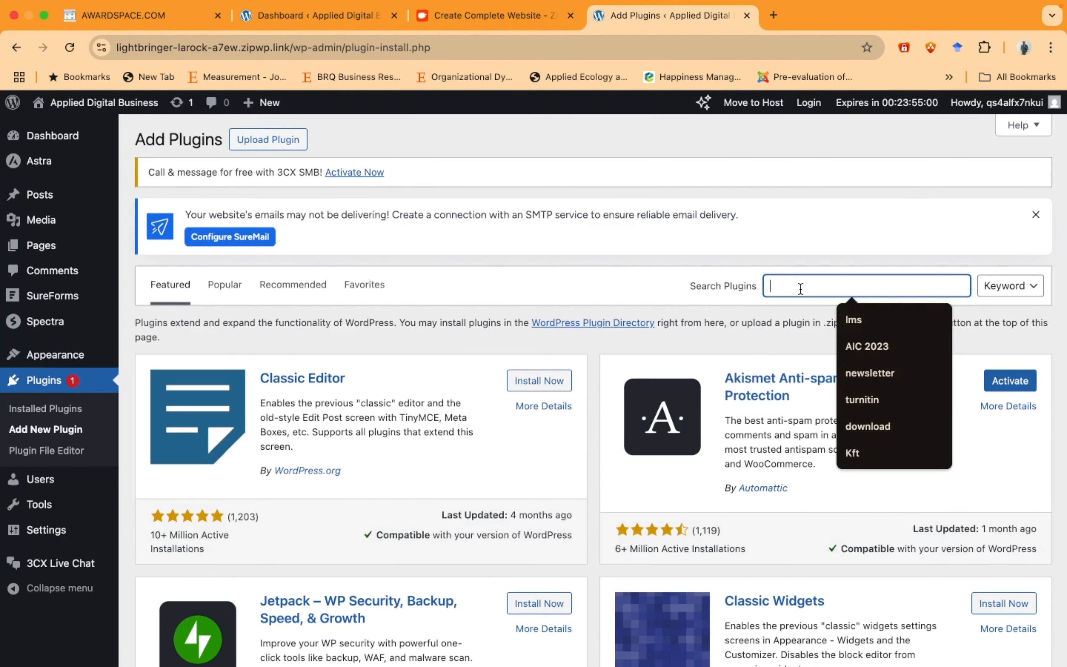
{"action": "type", "text": "wpvivd"}
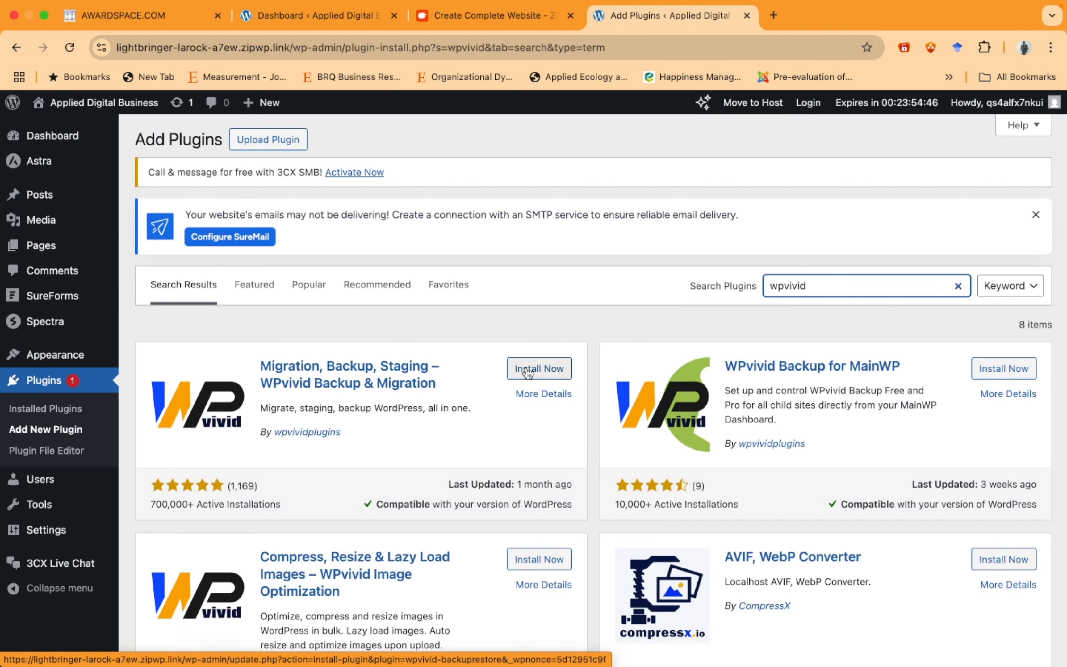
{"action": "left_click", "coordinate": [529, 371]}
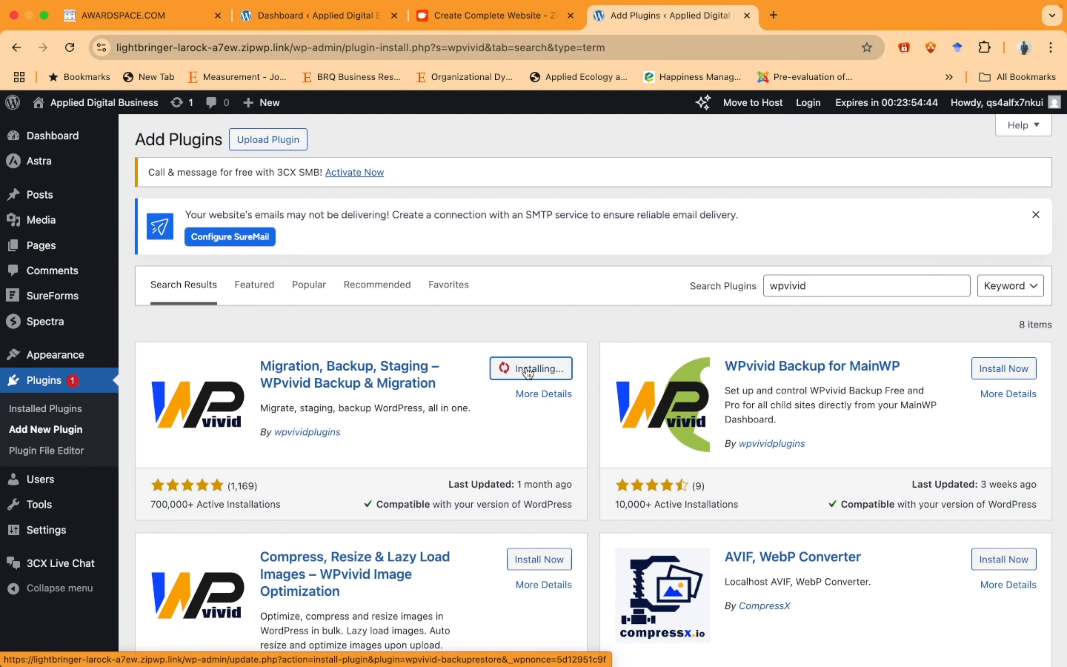
{"action": "left_click", "coordinate": [546, 375]}
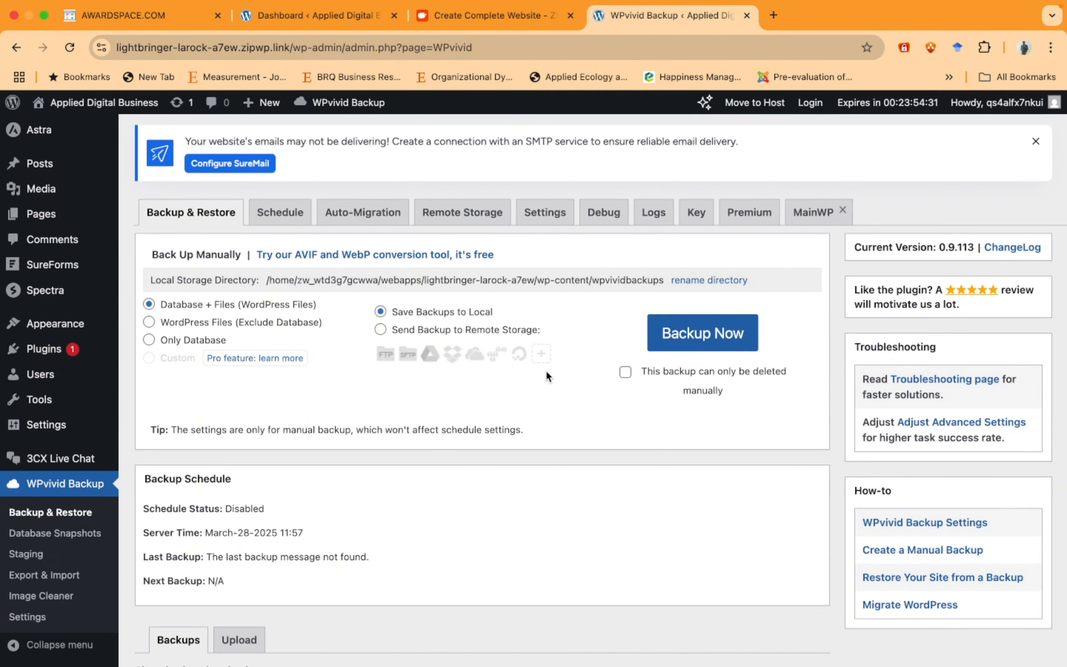
Create a local backup of the ZipWP site's database and files with WPvivid and download the backup zip.
{"action": "left_click", "coordinate": [683, 333]}
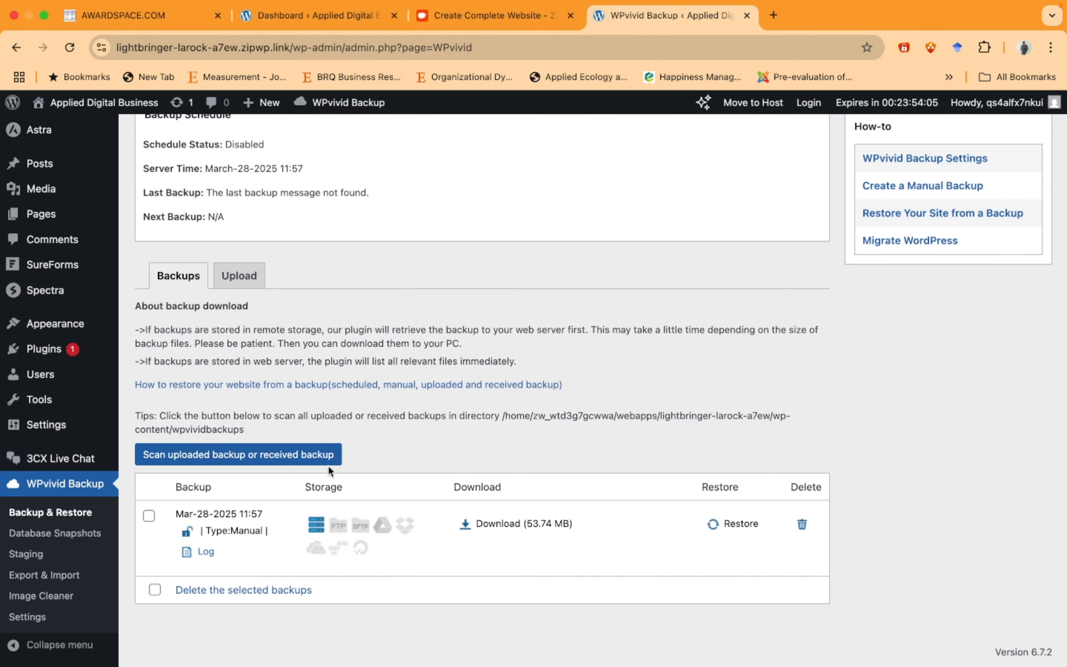
{"action": "left_click", "coordinate": [511, 524]}
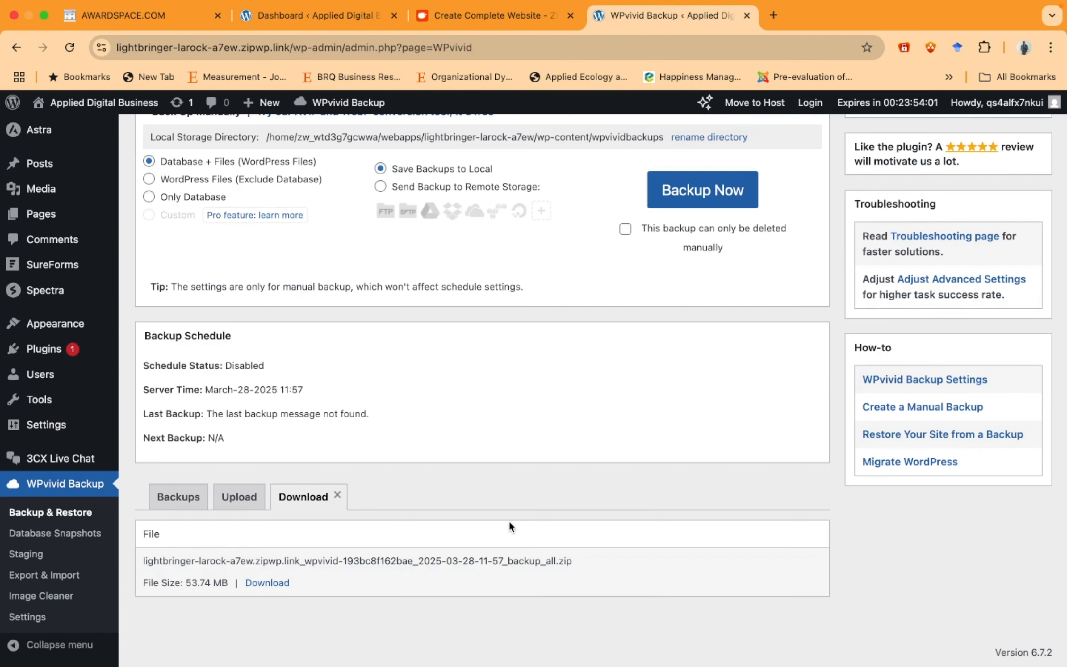
{"action": "left_click", "coordinate": [257, 584]}
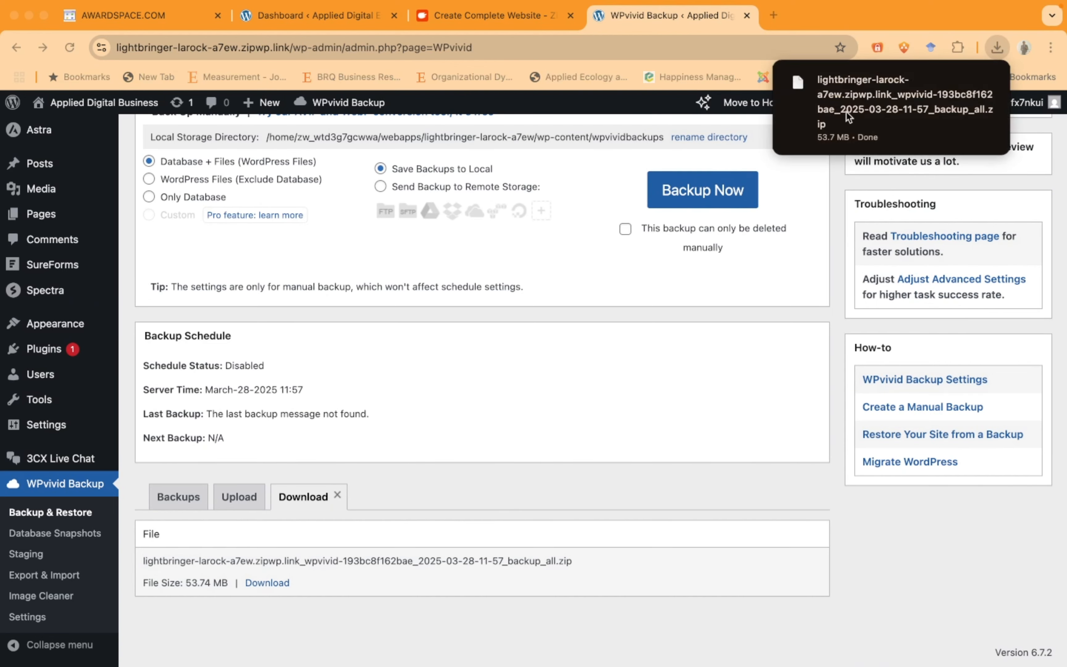
{"action": "left_click", "coordinate": [846, 111]}
{"action": "left_click", "coordinate": [338, 86]}
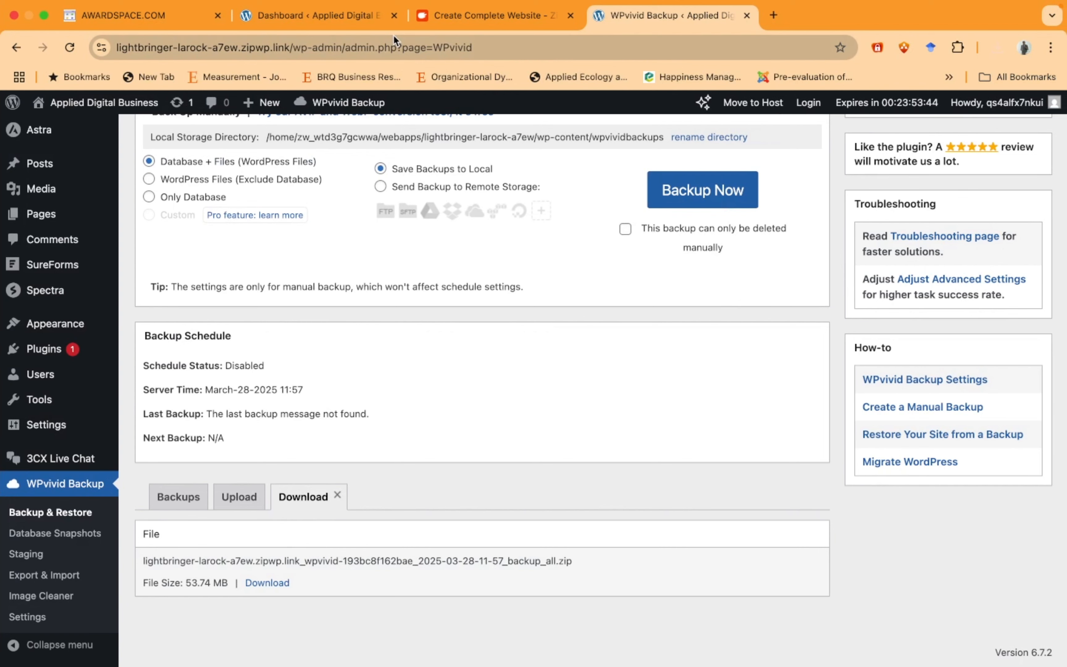
Switch to the Applied Digital Entreprise WordPress site on AwardSpace, and install and activate the WPvivid Backup & Migration plugin.
{"action": "left_click", "coordinate": [299, 22]}
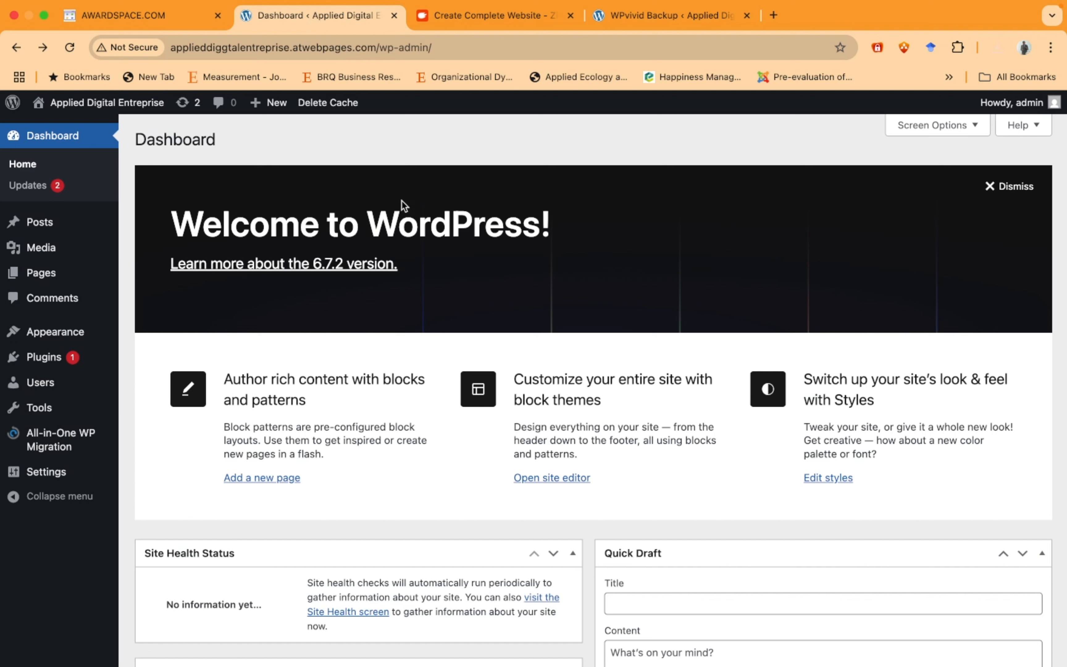
{"action": "mouse_move", "coordinate": [42, 357]}
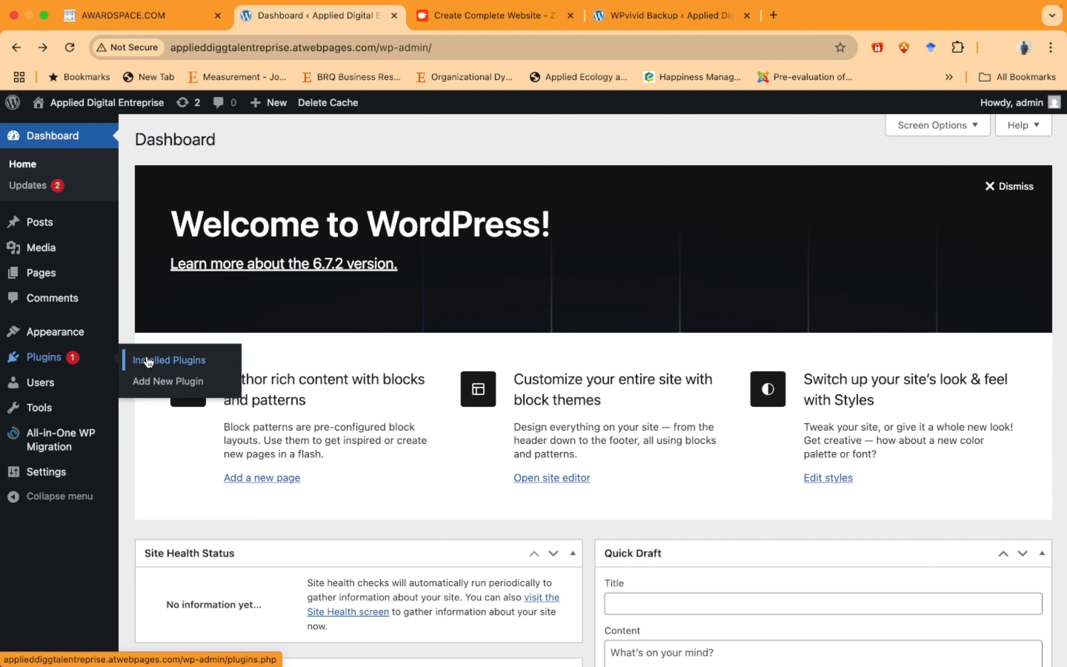
{"action": "left_click", "coordinate": [168, 381]}
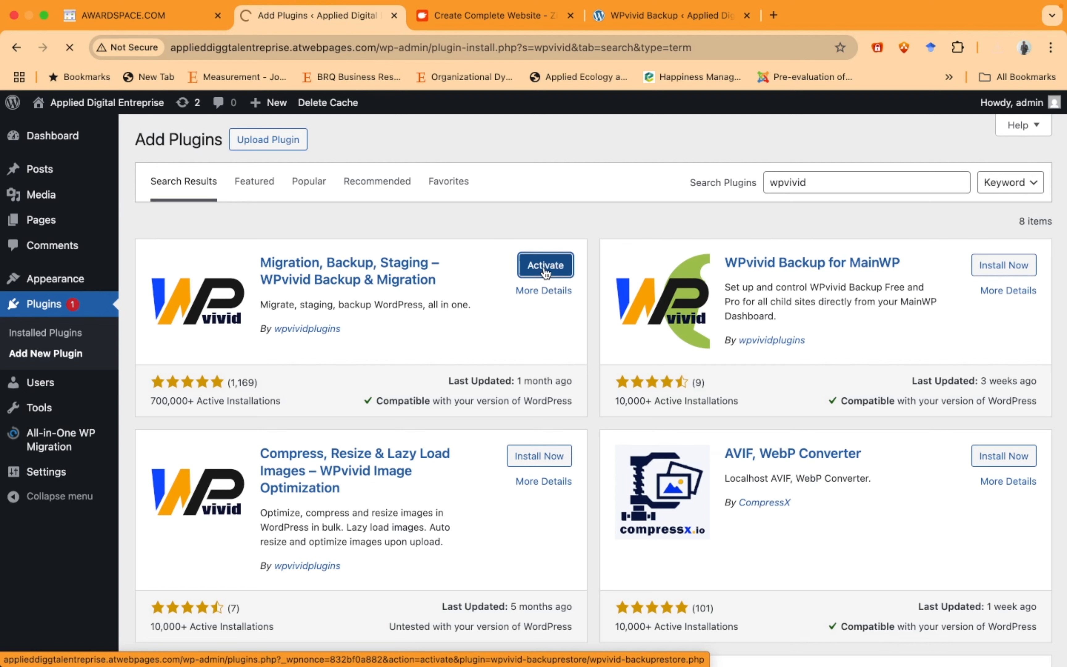
{"action": "left_click", "coordinate": [535, 265]}
Upload the downloaded lightbringer-larock-a7ew backup zip from the Downloads folder to WPvivid on the AwardSpace site.
{"action": "scroll", "coordinate": [516, 459], "scroll_direction": "down", "scroll_amount": 2}
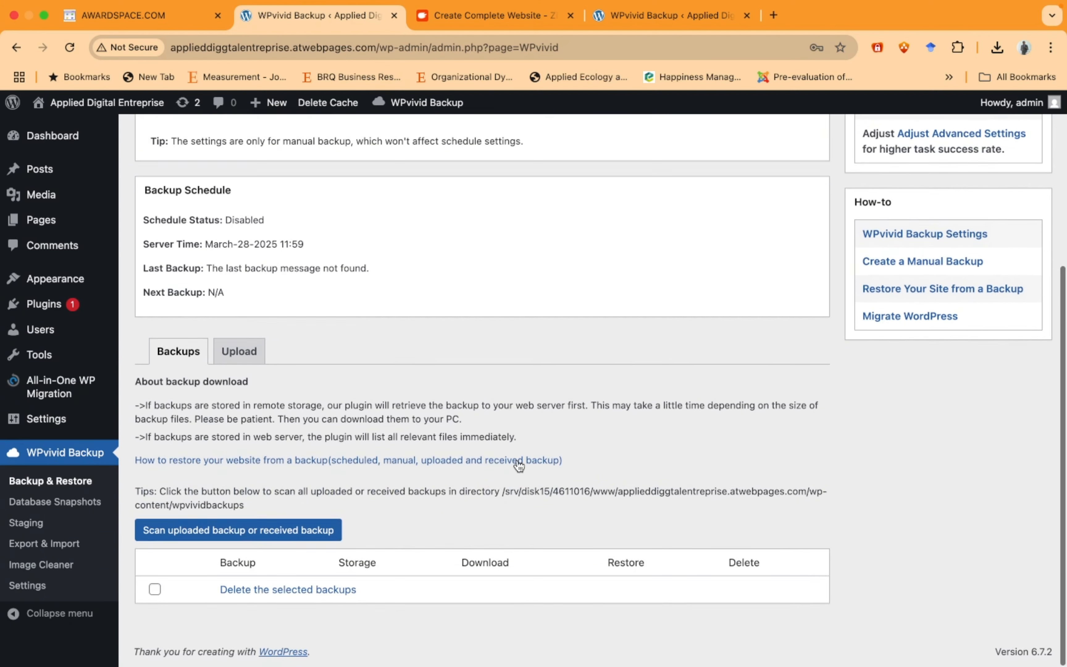
{"action": "scroll", "coordinate": [464, 428], "scroll_direction": "up", "scroll_amount": 1}
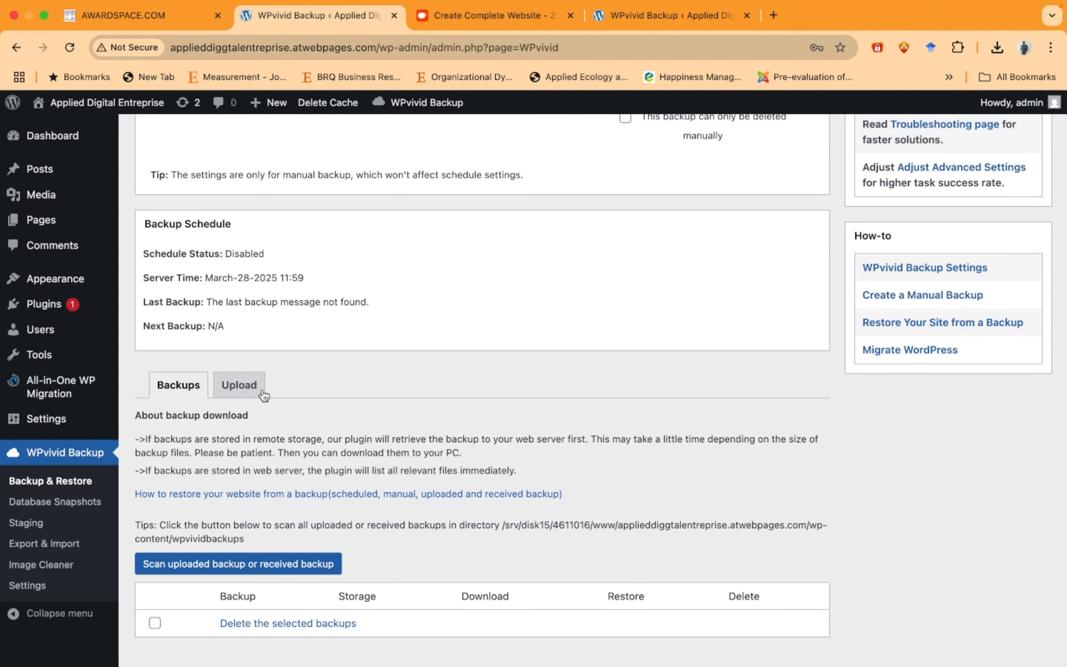
{"action": "left_click", "coordinate": [256, 394]}
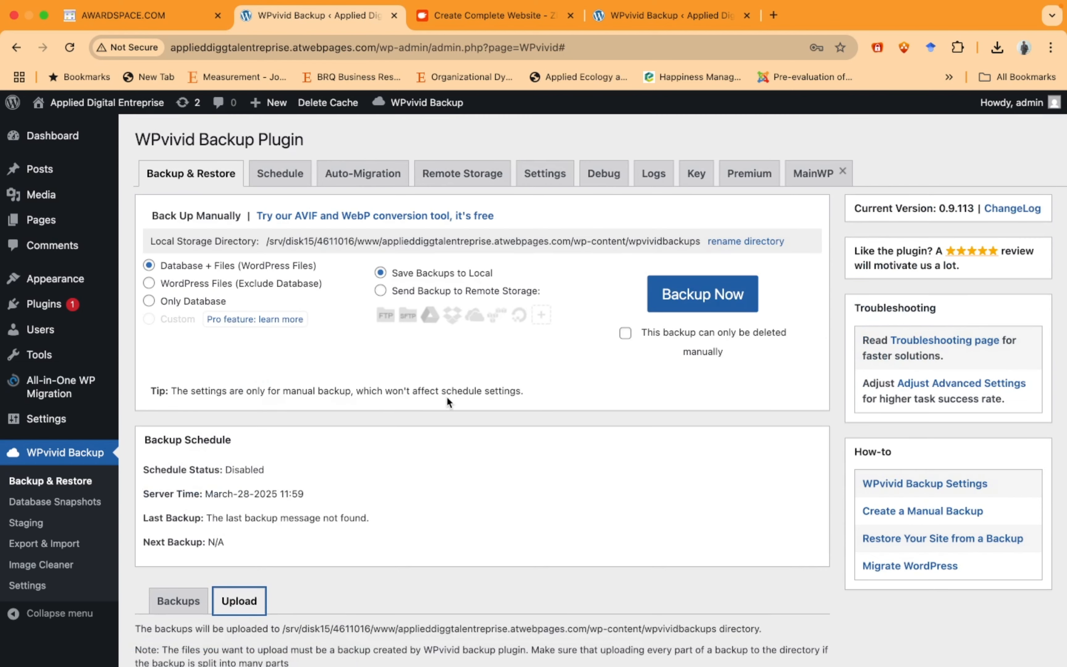
{"action": "scroll", "coordinate": [447, 397], "scroll_direction": "down", "scroll_amount": 5}
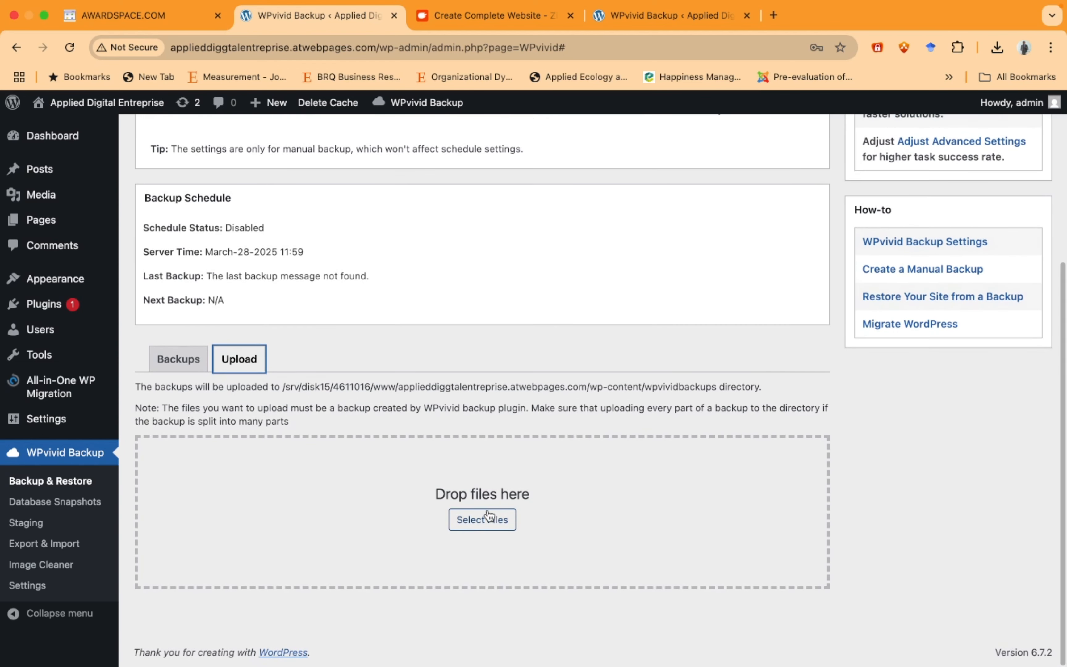
{"action": "left_click", "coordinate": [484, 518]}
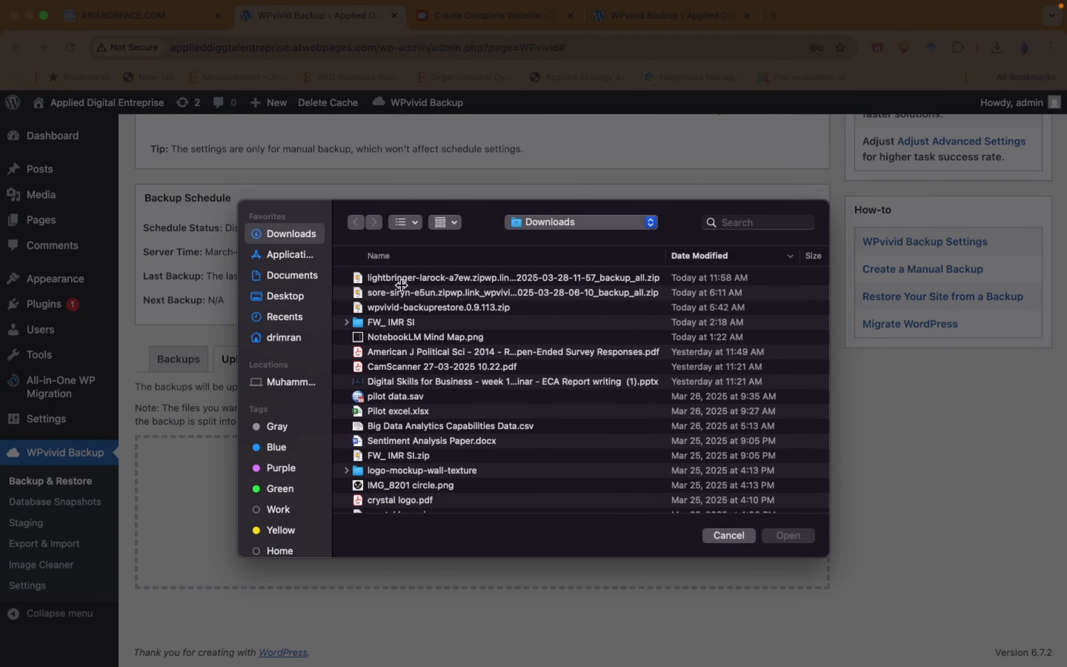
{"action": "double_click", "coordinate": [399, 278]}
{"action": "left_click", "coordinate": [148, 645]}
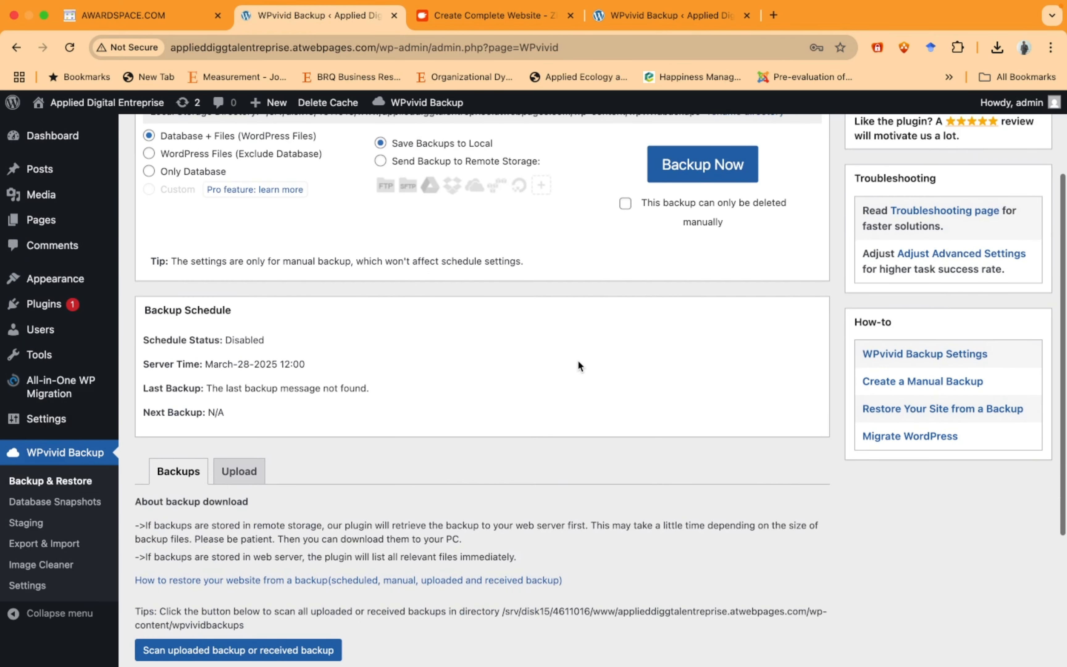
Restore the uploaded Mar-28-2025 11:57 backup onto the AwardSpace WordPress site and dismiss the completion notice.
{"action": "scroll", "coordinate": [577, 360], "scroll_direction": "down", "scroll_amount": 5}
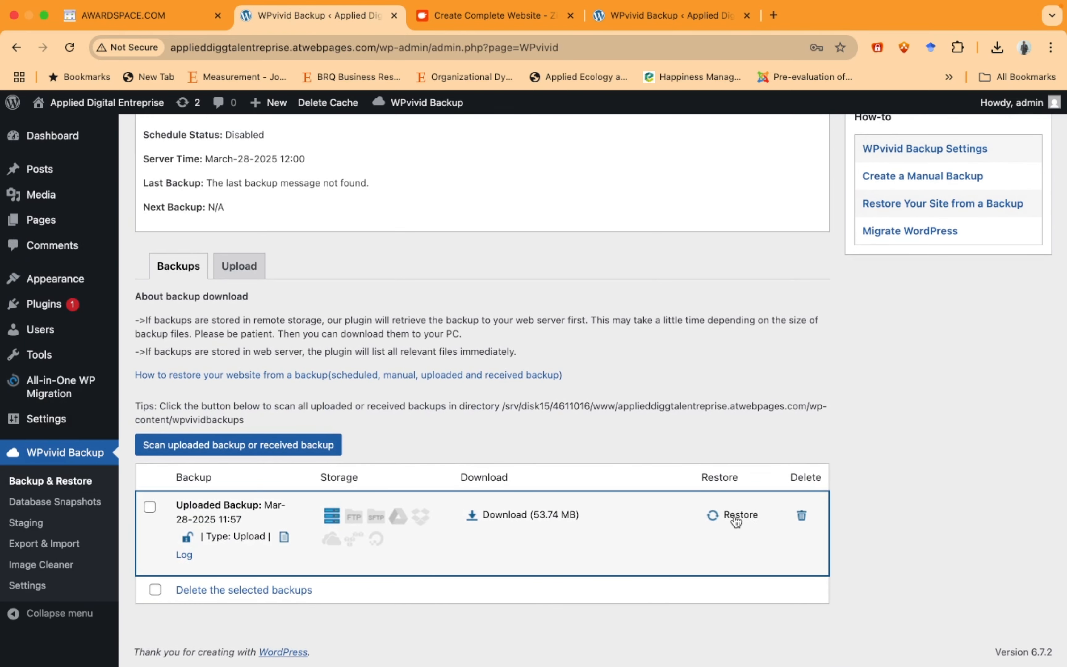
{"action": "left_click", "coordinate": [735, 517]}
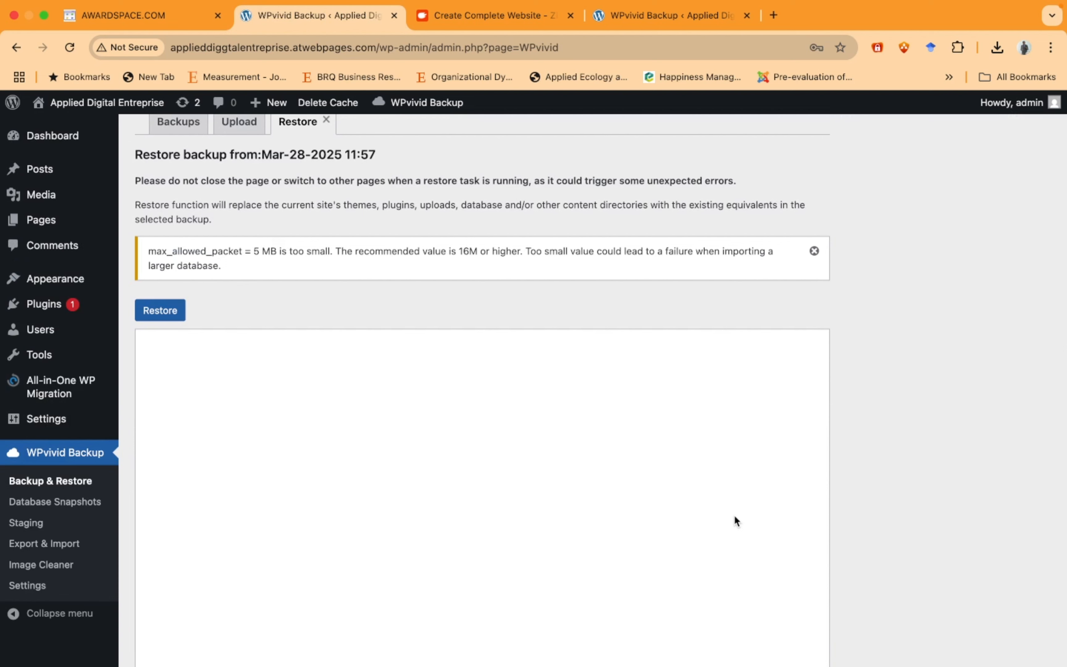
{"action": "scroll", "coordinate": [107, 181], "scroll_direction": "down", "scroll_amount": 3}
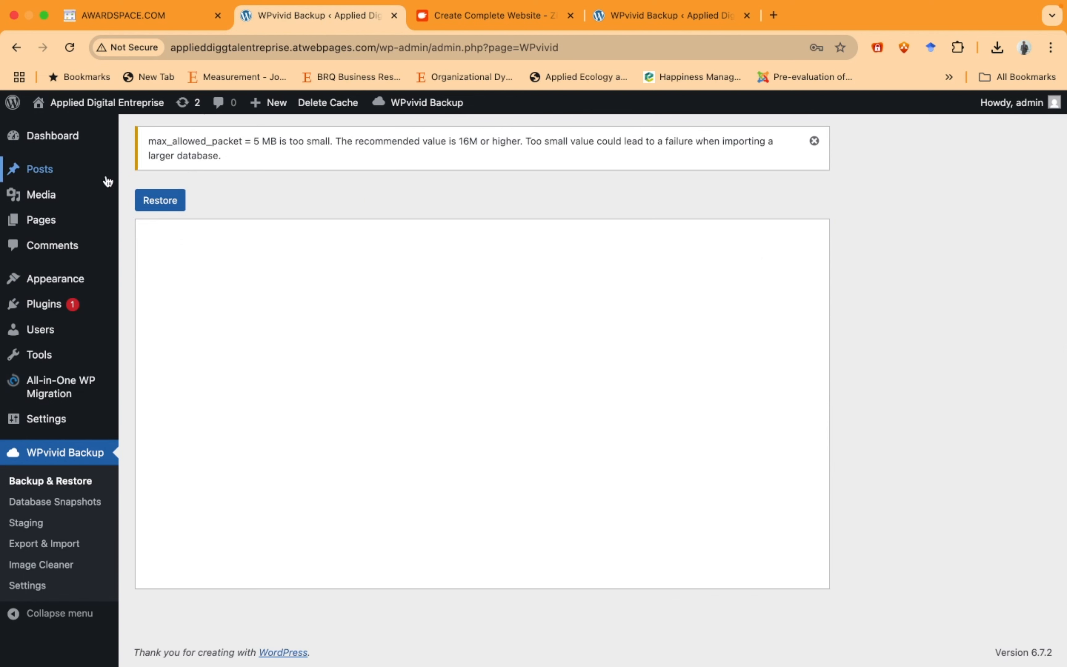
{"action": "left_click", "coordinate": [174, 200]}
{"action": "left_click", "coordinate": [656, 141]}
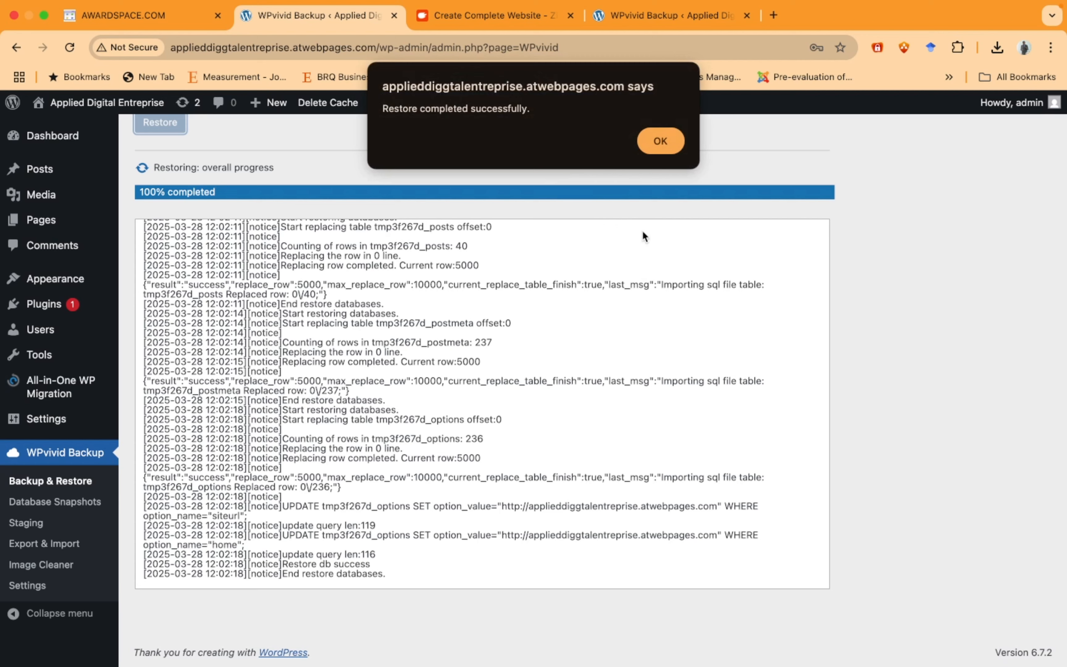
{"action": "left_click", "coordinate": [661, 142]}
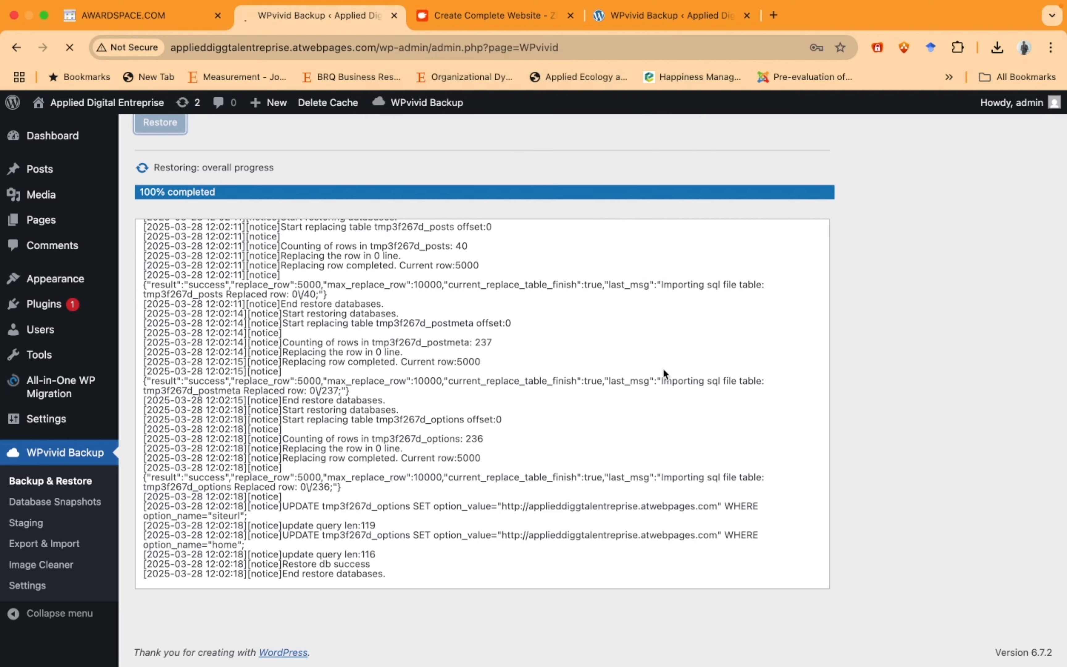
Look through the home page of the original Applied Digital Business site on ZipWP.
{"action": "scroll", "coordinate": [663, 369], "scroll_direction": "up", "scroll_amount": 10}
{"action": "scroll", "coordinate": [663, 368], "scroll_direction": "up", "scroll_amount": 20}
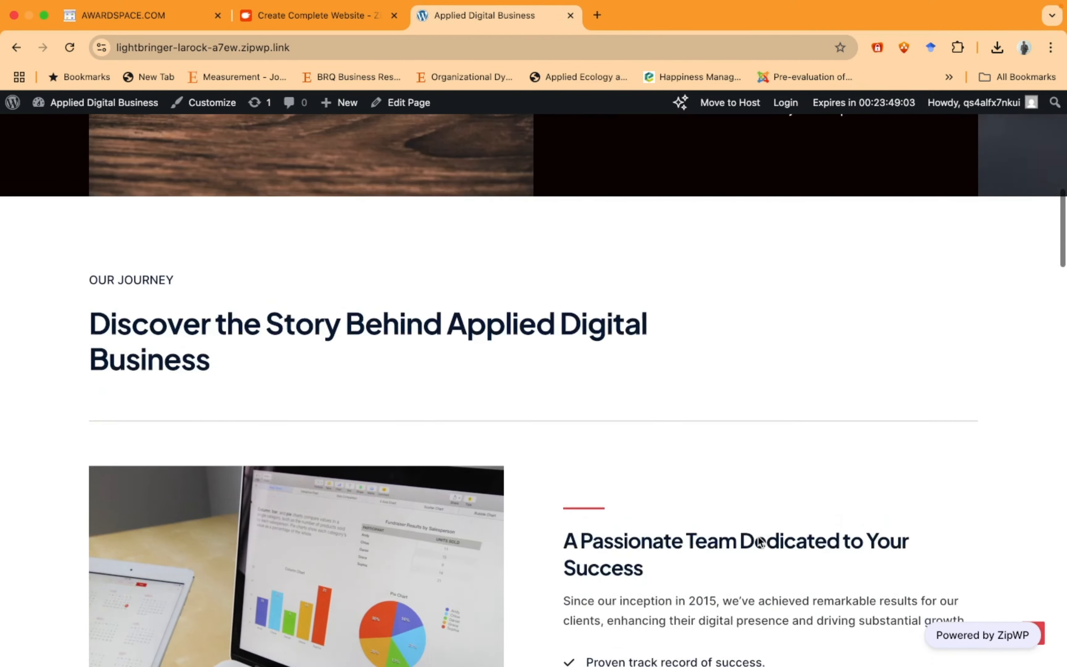
{"action": "scroll", "coordinate": [757, 536], "scroll_direction": "down", "scroll_amount": 10}
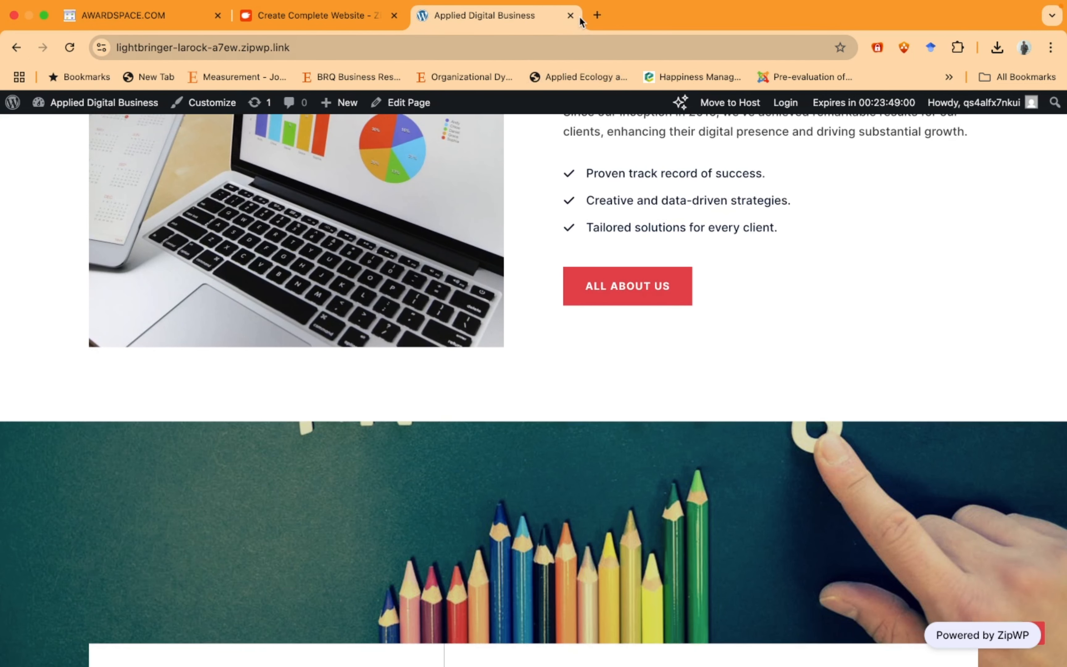